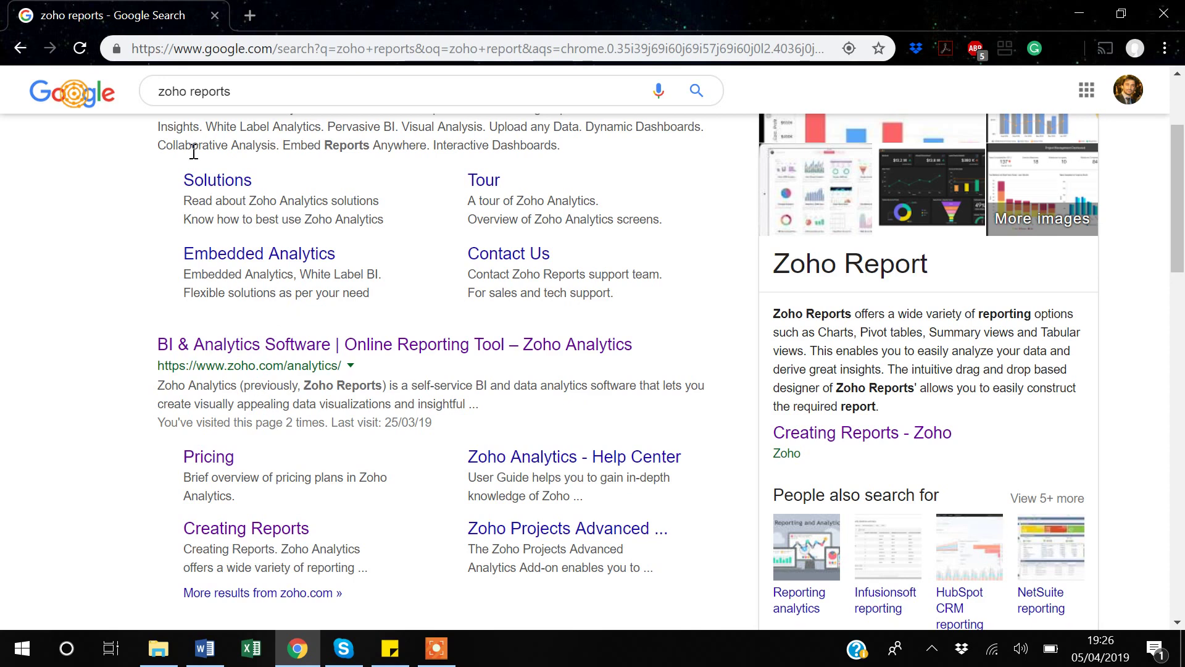
Step: Open the Zoho Analytics website from the search results and access Zoho Analytics with the signed-in account
{"action": "scroll", "coordinate": [193, 151], "scroll_direction": "up", "scroll_amount": 1}
{"action": "scroll", "coordinate": [193, 155], "scroll_direction": "down", "scroll_amount": 2}
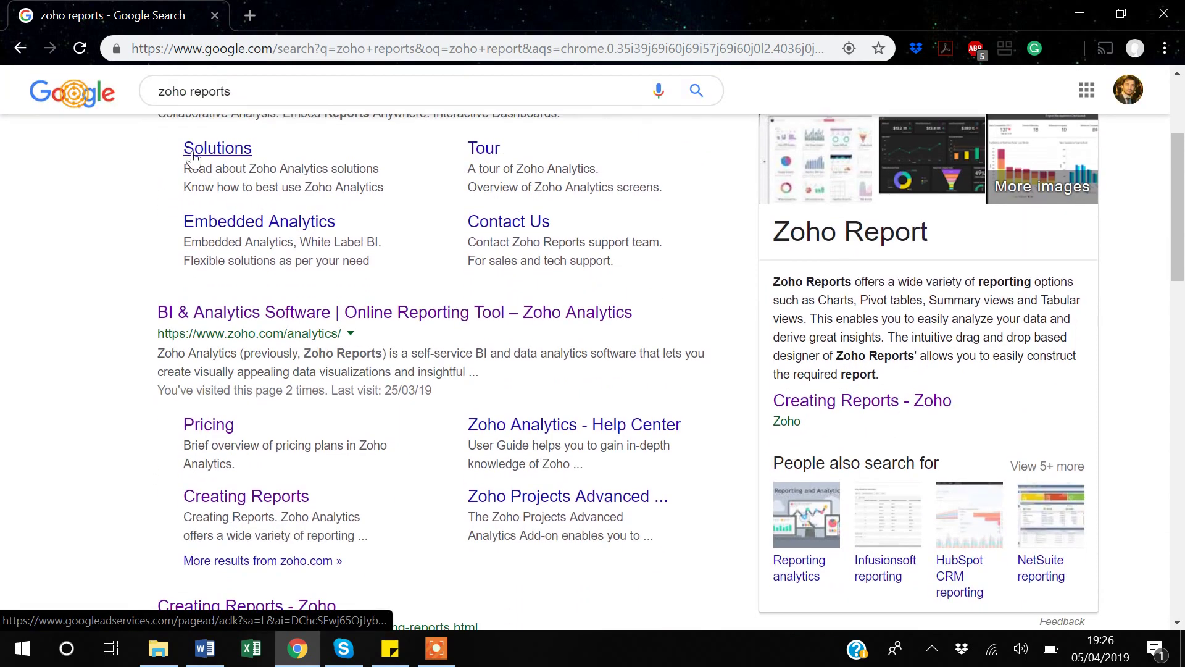
{"action": "left_click", "coordinate": [317, 314]}
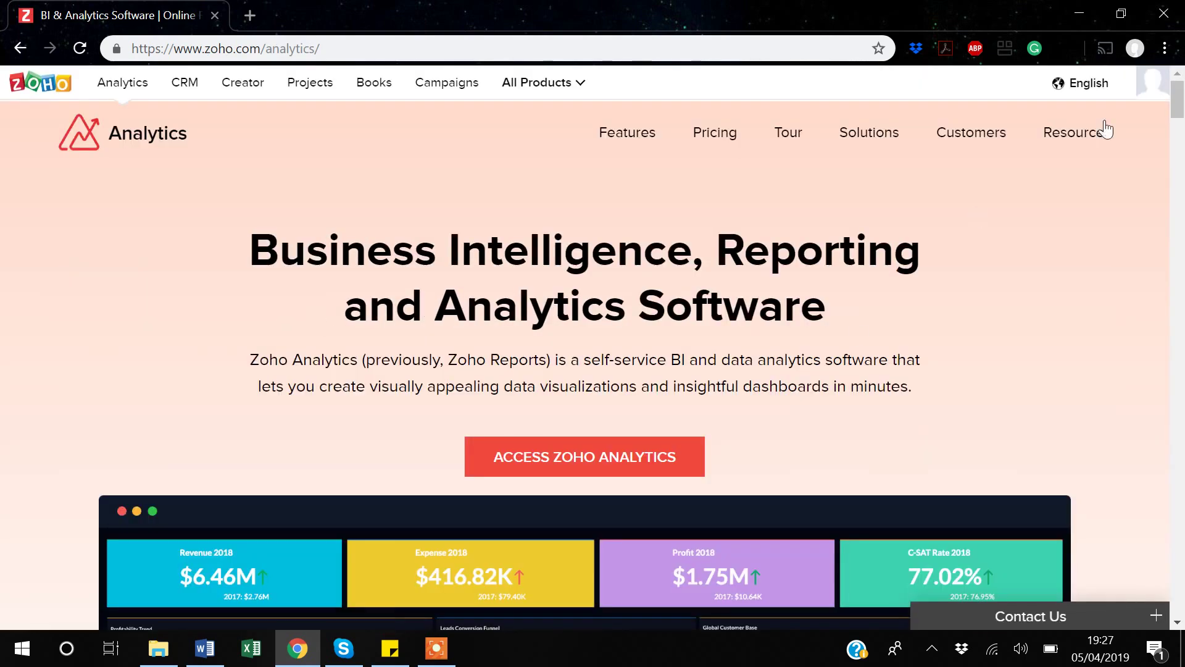
{"action": "left_click", "coordinate": [1159, 86]}
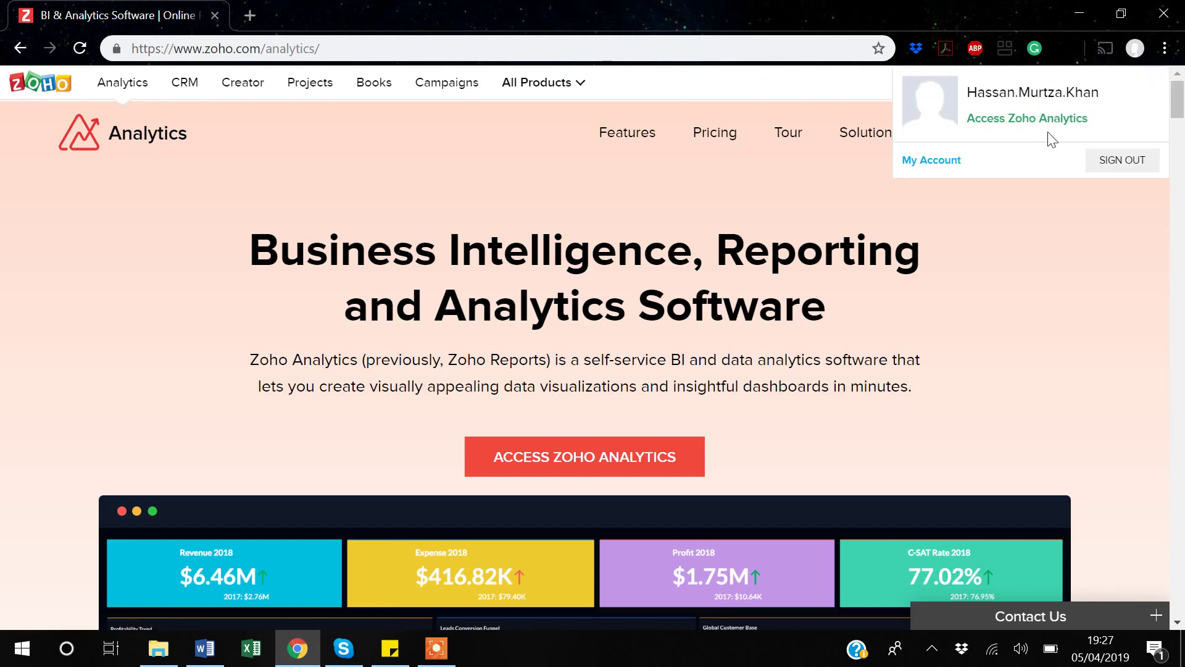
{"action": "left_click", "coordinate": [1013, 119]}
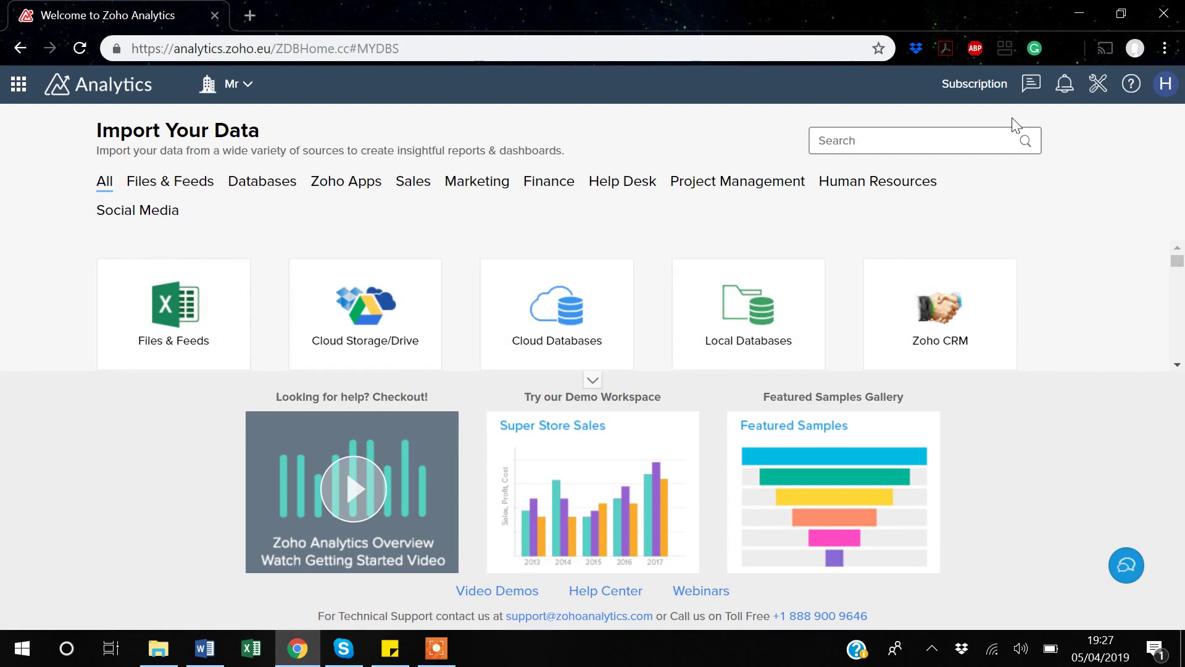
Step: Start a new data import from the Files & Feeds source
{"action": "mouse_move", "coordinate": [240, 349]}
{"action": "mouse_move", "coordinate": [194, 327]}
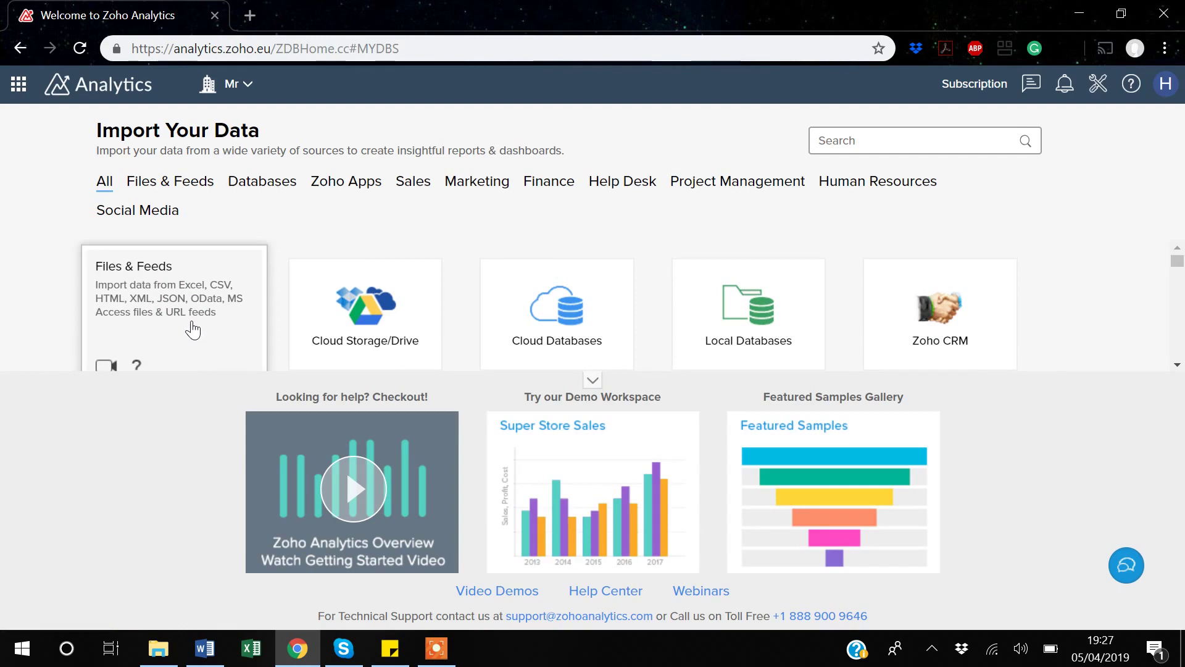
{"action": "mouse_move", "coordinate": [392, 346]}
{"action": "left_click", "coordinate": [154, 337]}
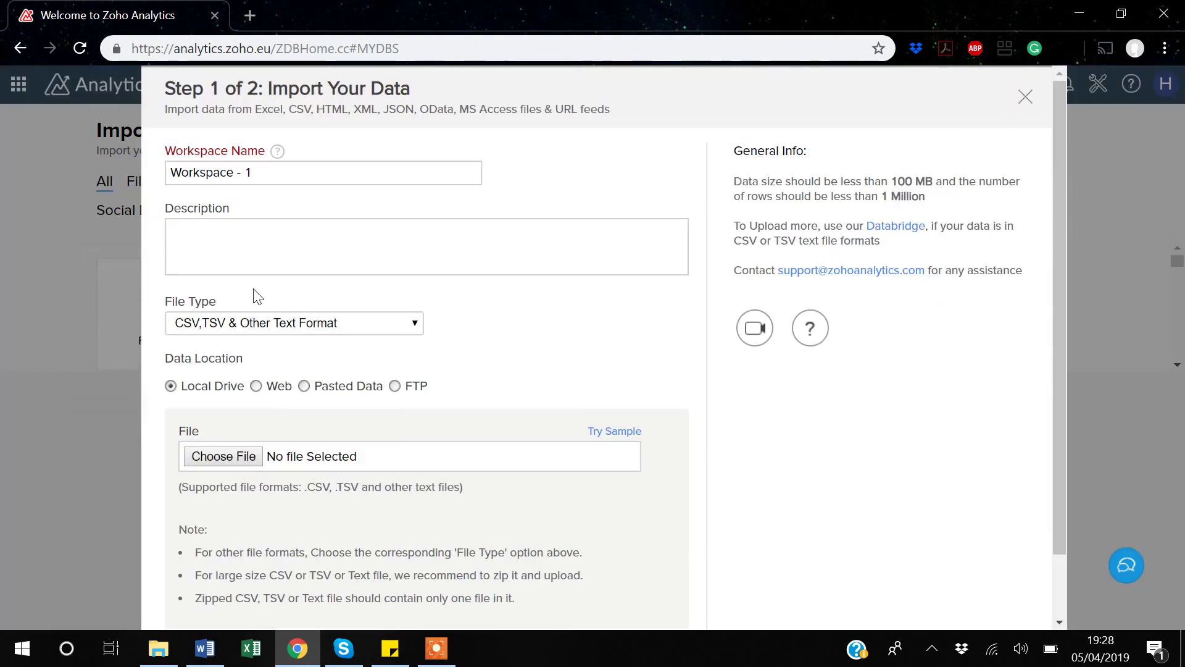
Step: Keep the default workspace name and enter the description "How to import different data formats in Zoho"
{"action": "left_click", "coordinate": [240, 173]}
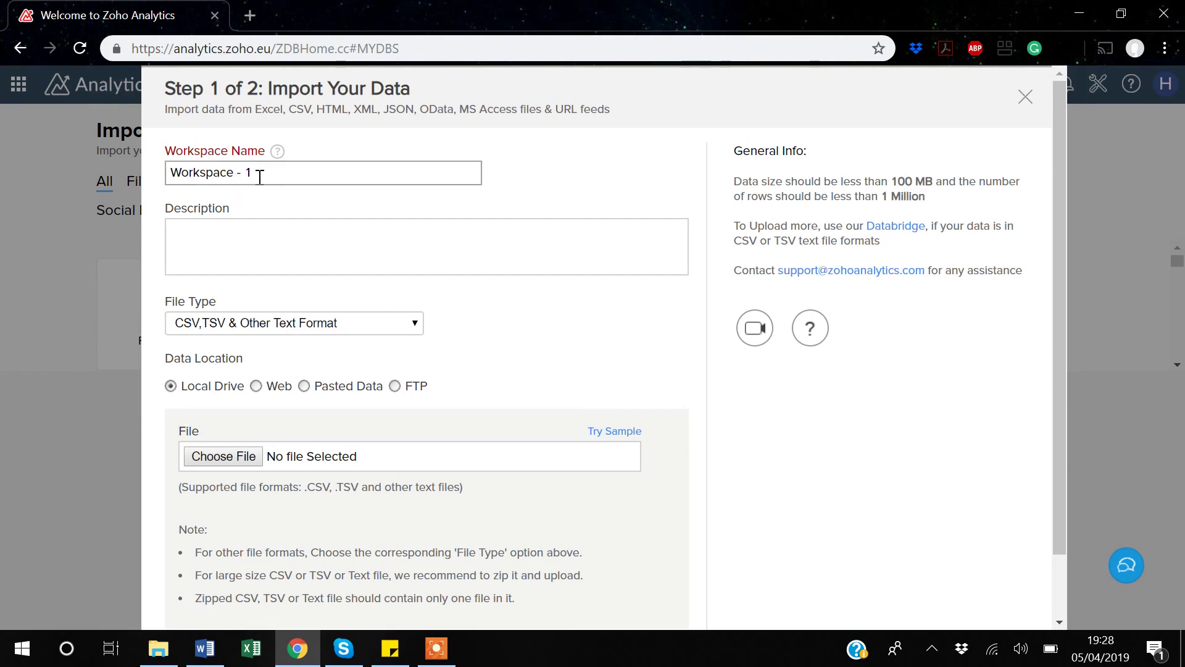
{"action": "left_click_drag", "start_coordinate": [253, 175], "coordinate": [159, 180]}
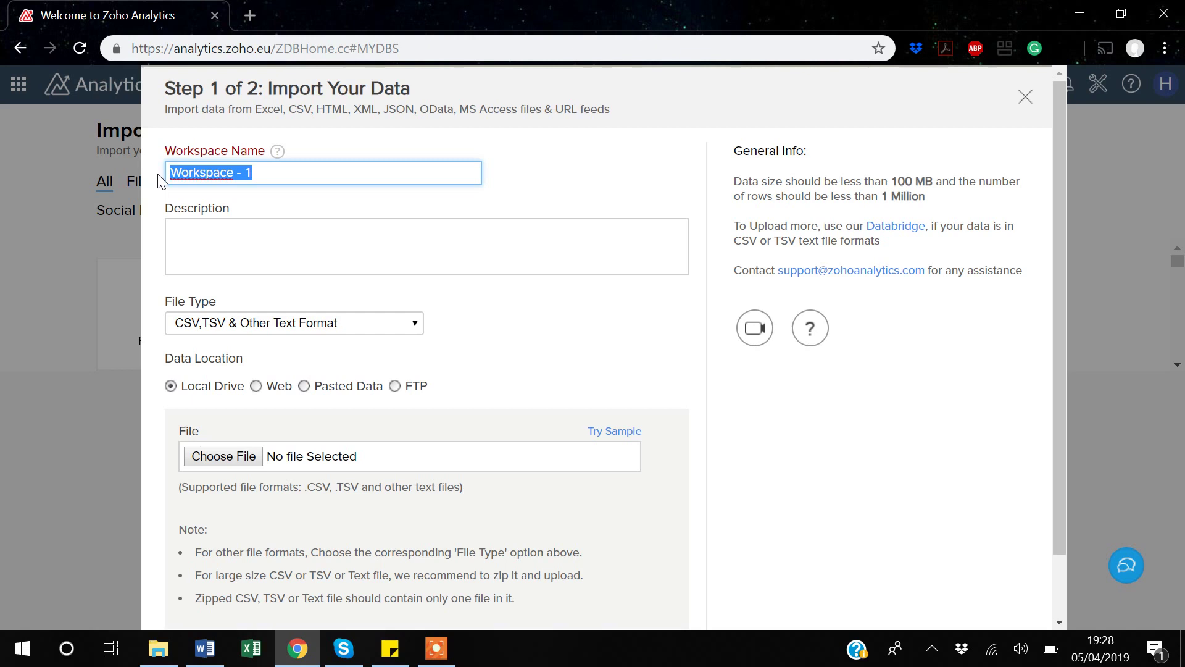
{"action": "left_click", "coordinate": [200, 245]}
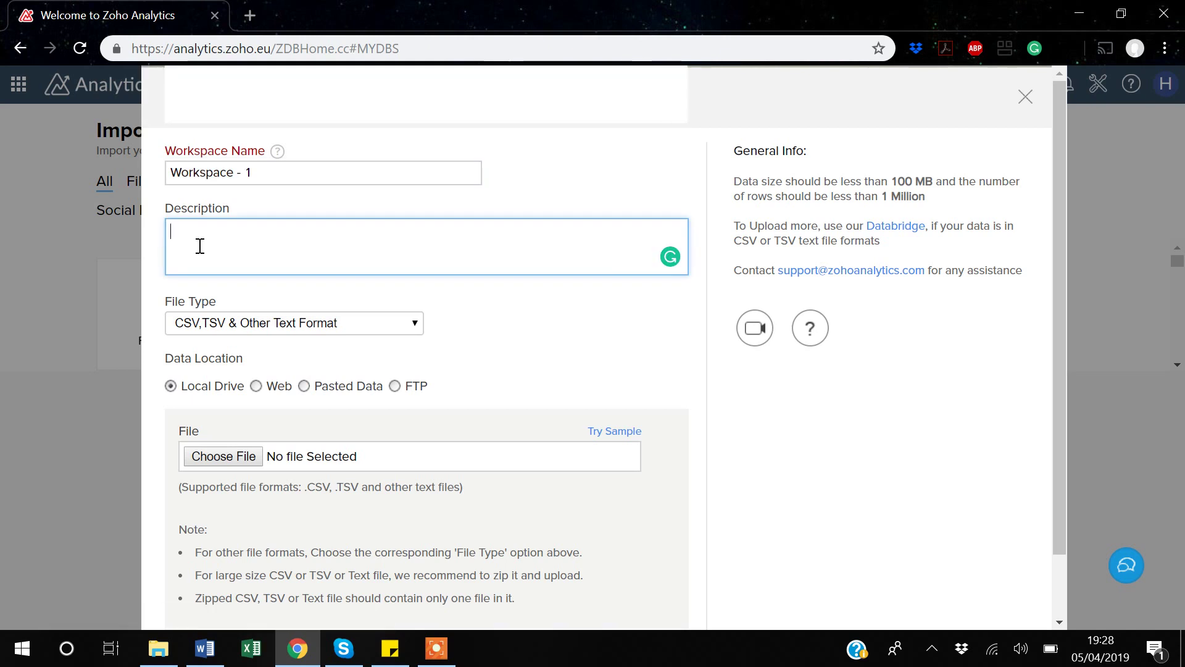
{"action": "scroll", "coordinate": [200, 245], "scroll_direction": "down", "scroll_amount": 2}
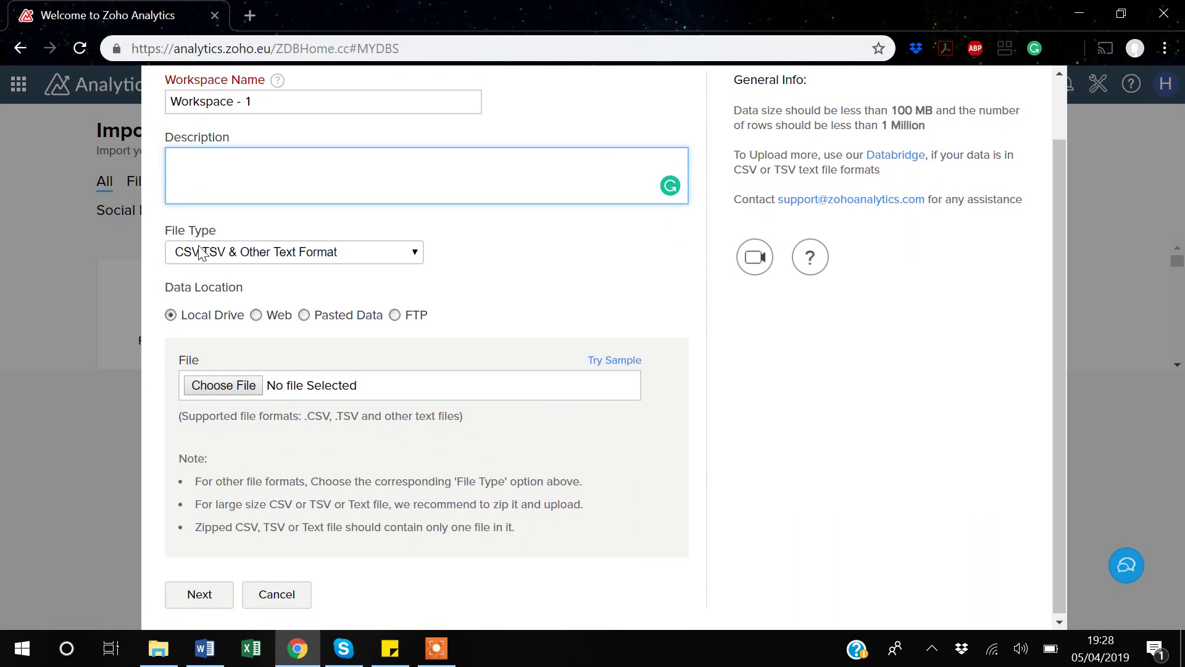
{"action": "type", "text": "How to import dif"}
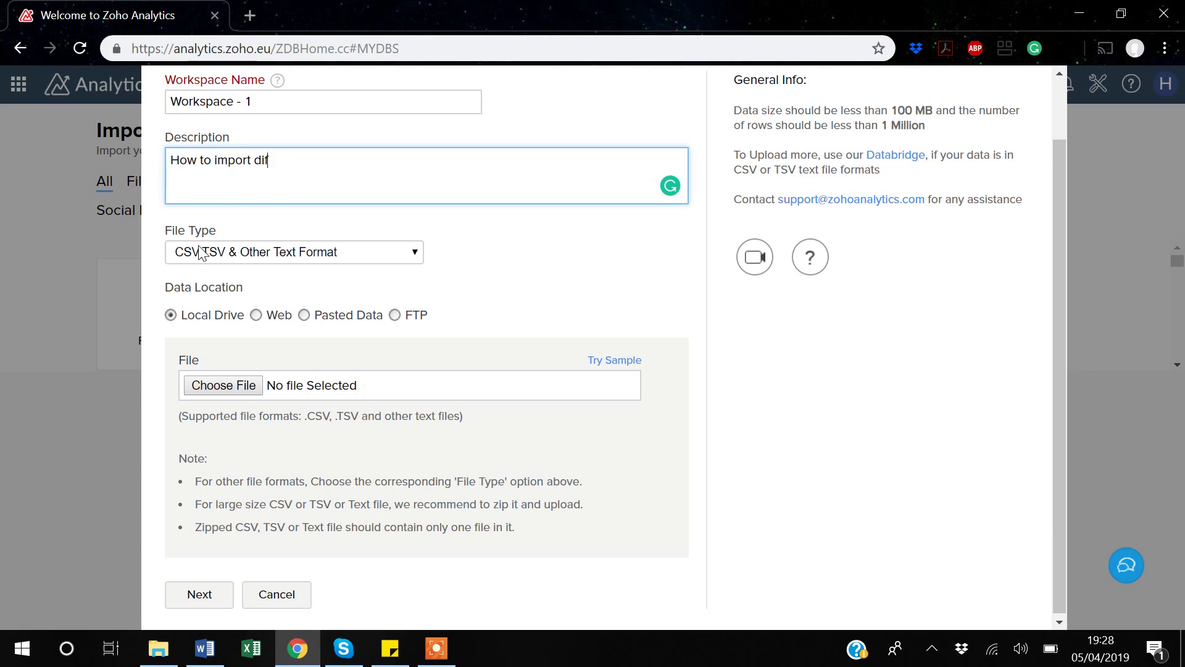
{"action": "type", "text": "ferent data formats in Zoho"}
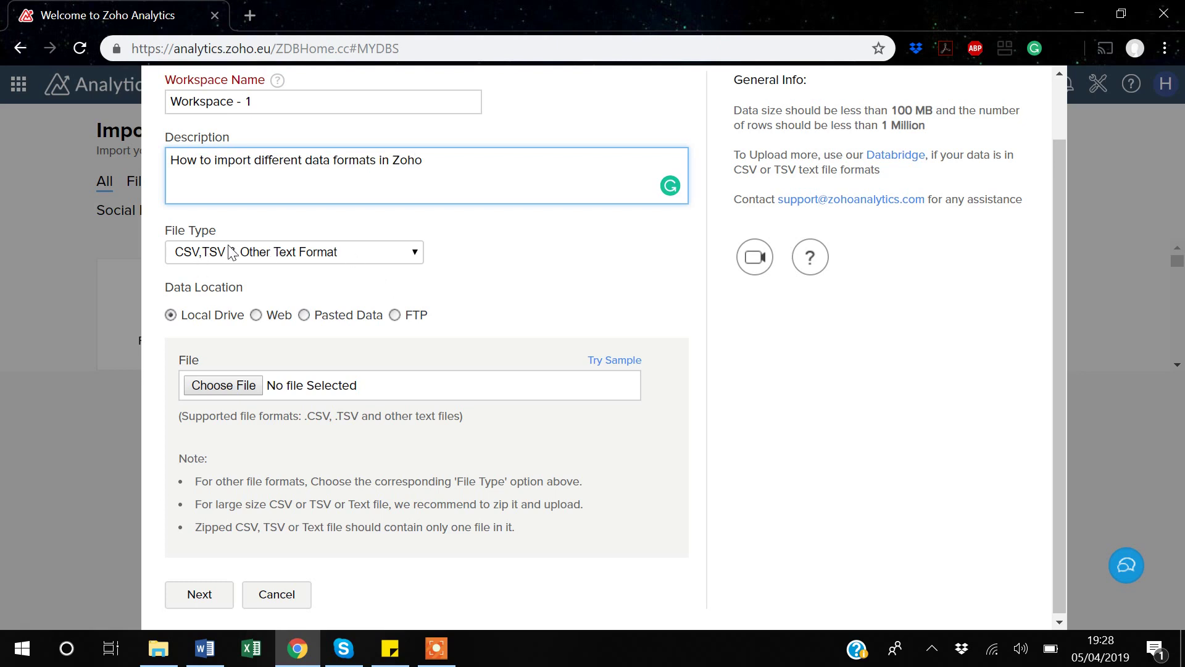
Step: Set the import file type to Excel, choose Excel_data from the local Data Import folder and proceed to sheet selection
{"action": "left_click", "coordinate": [398, 255]}
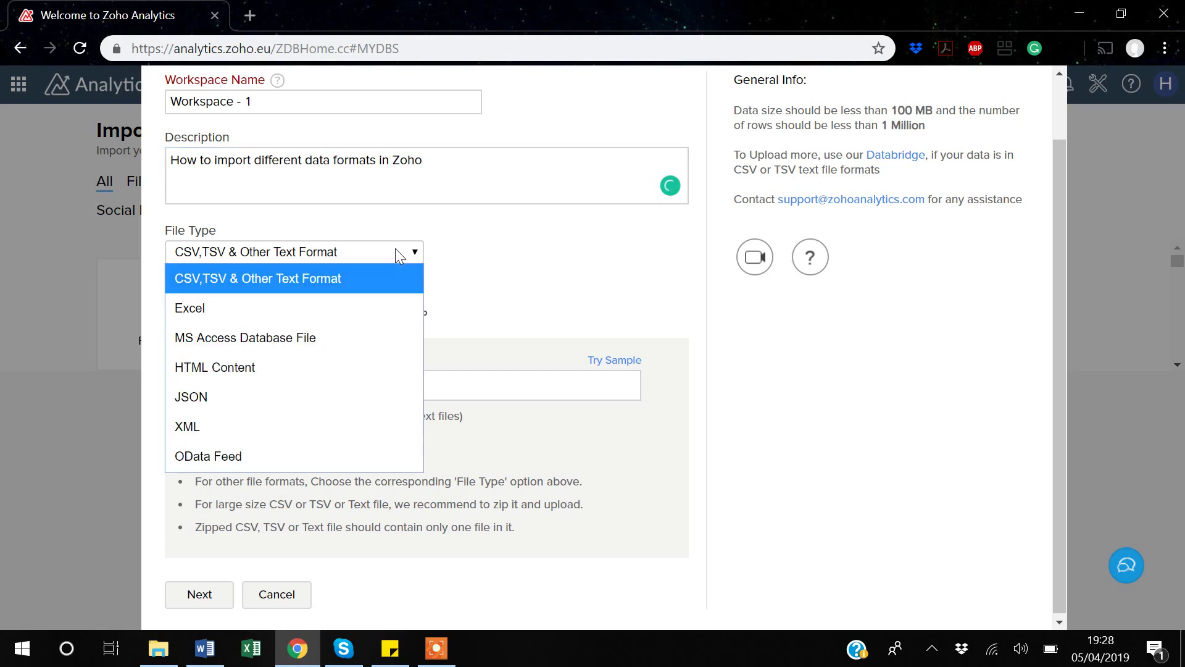
{"action": "left_click", "coordinate": [187, 309]}
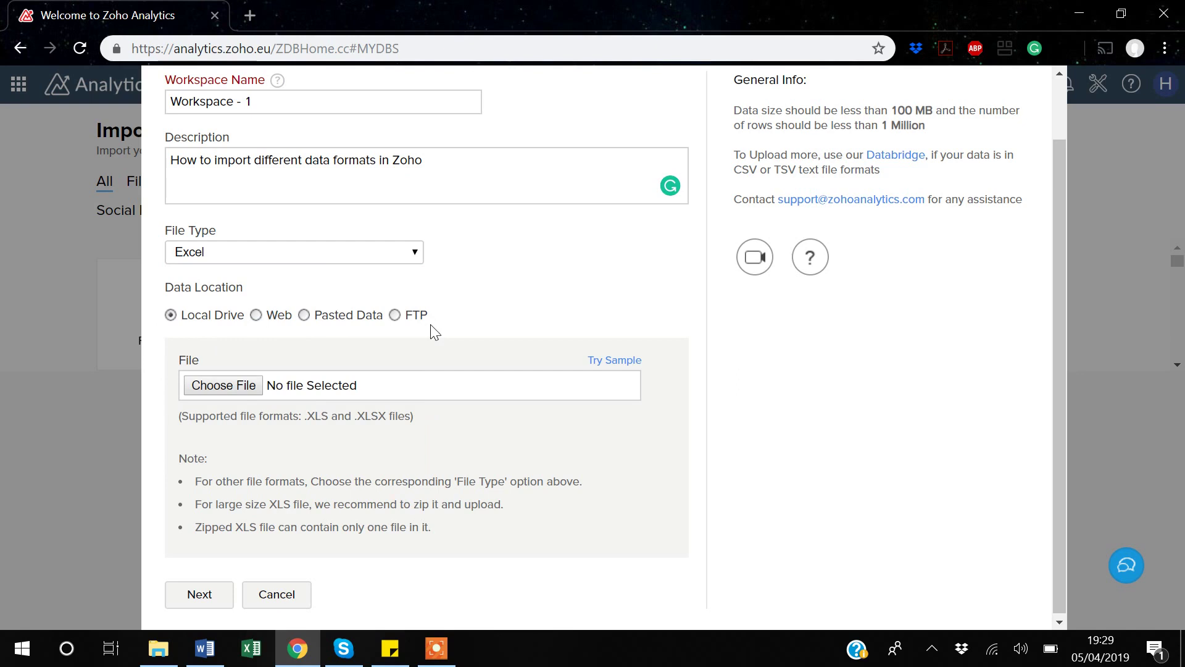
{"action": "left_click", "coordinate": [235, 386]}
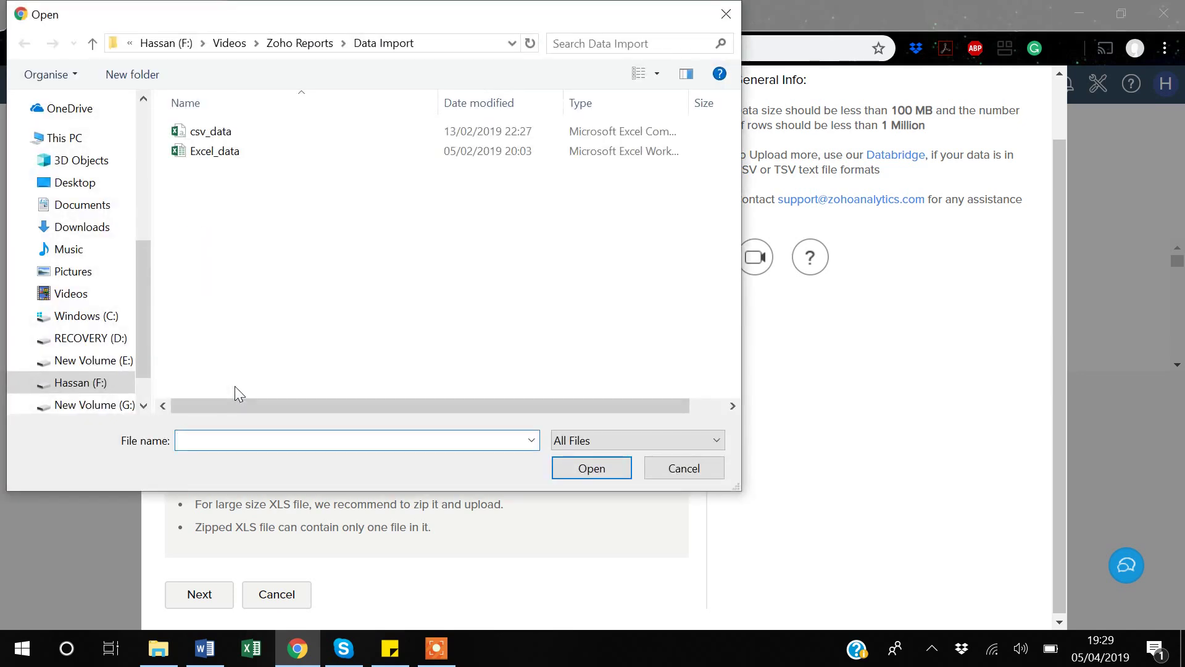
{"action": "left_click", "coordinate": [208, 157]}
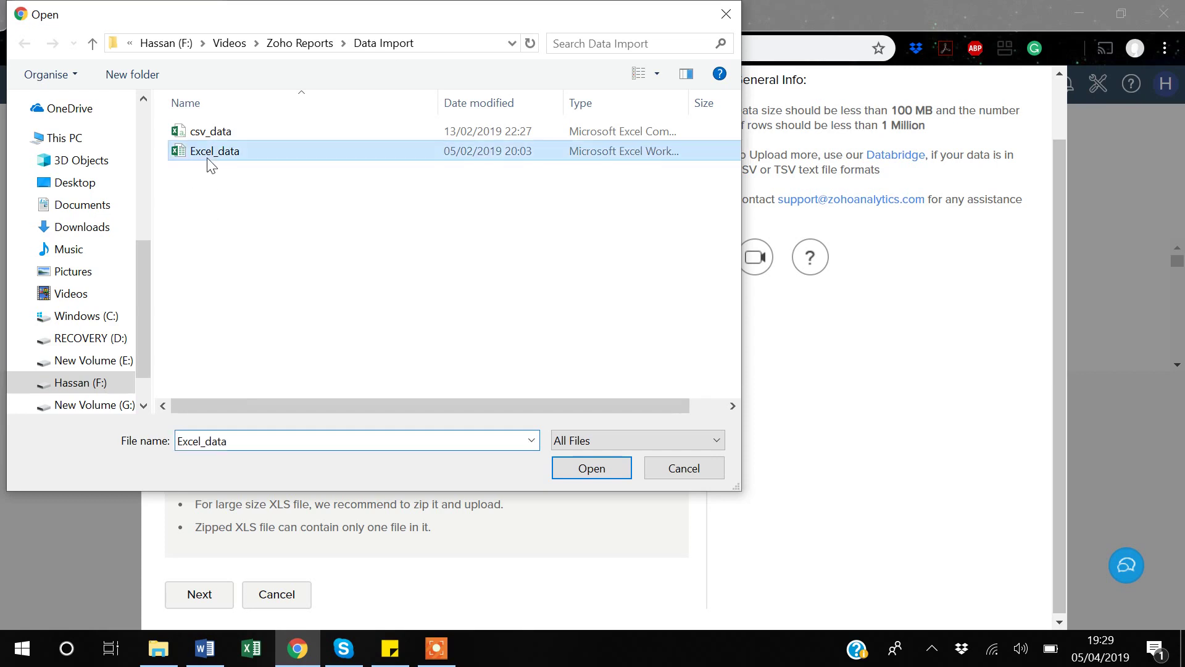
{"action": "left_click", "coordinate": [591, 473]}
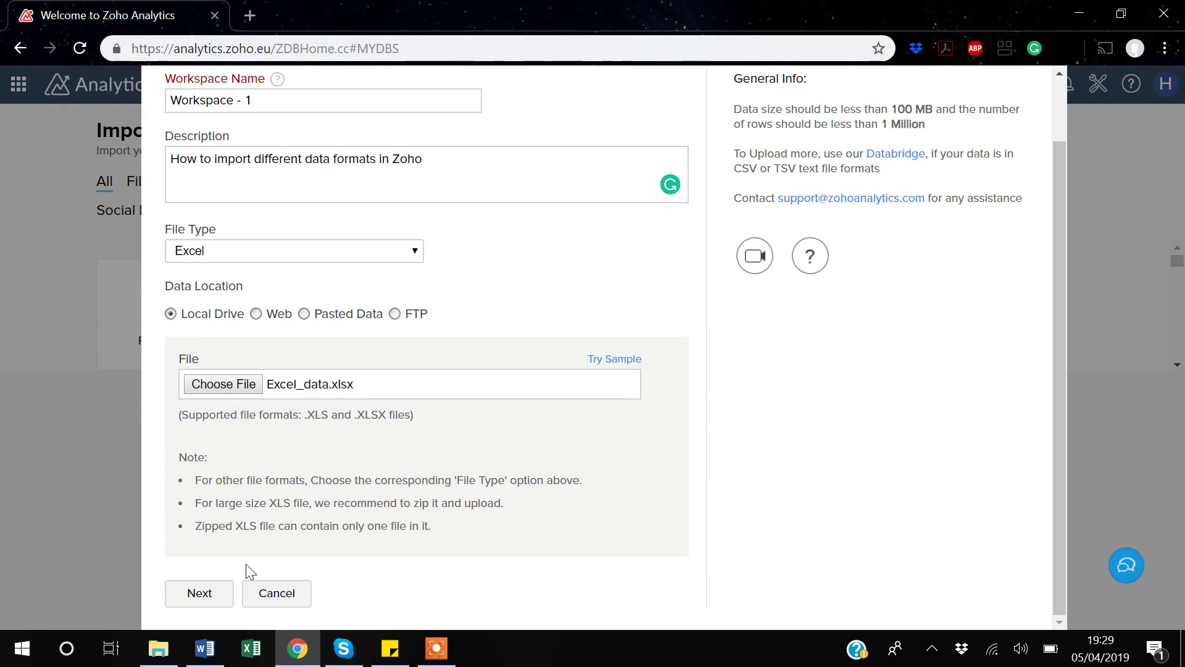
{"action": "left_click", "coordinate": [196, 590]}
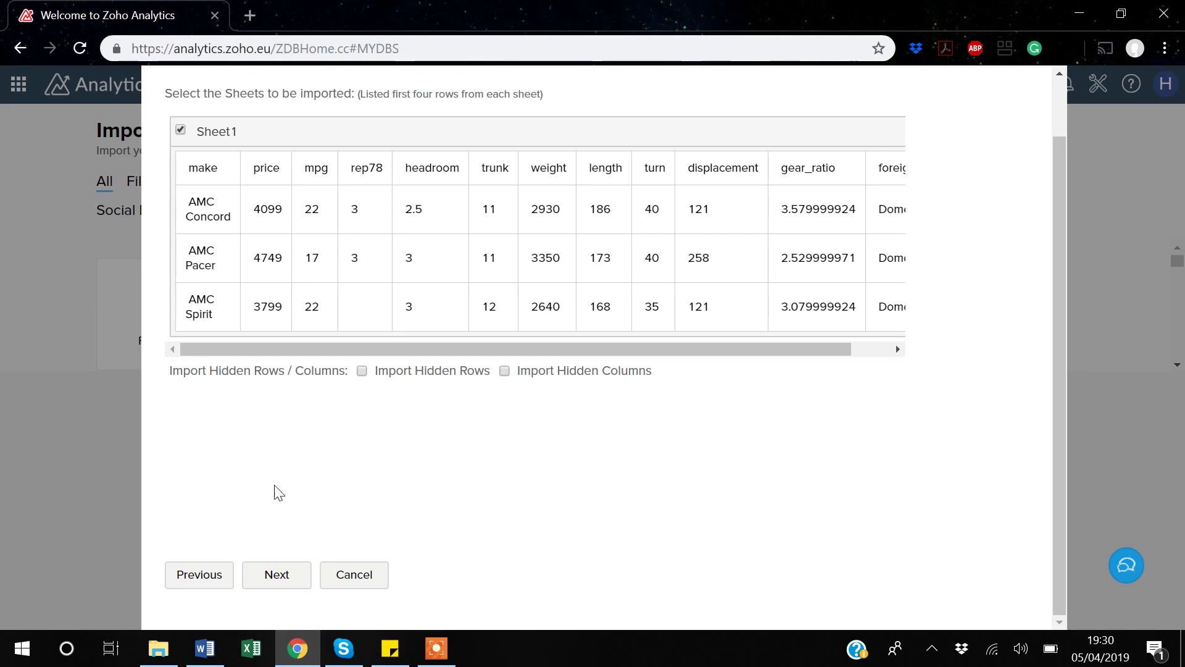
Step: Accept Sheet1 for import and name the resulting table Excel_Data
{"action": "left_click", "coordinate": [278, 576]}
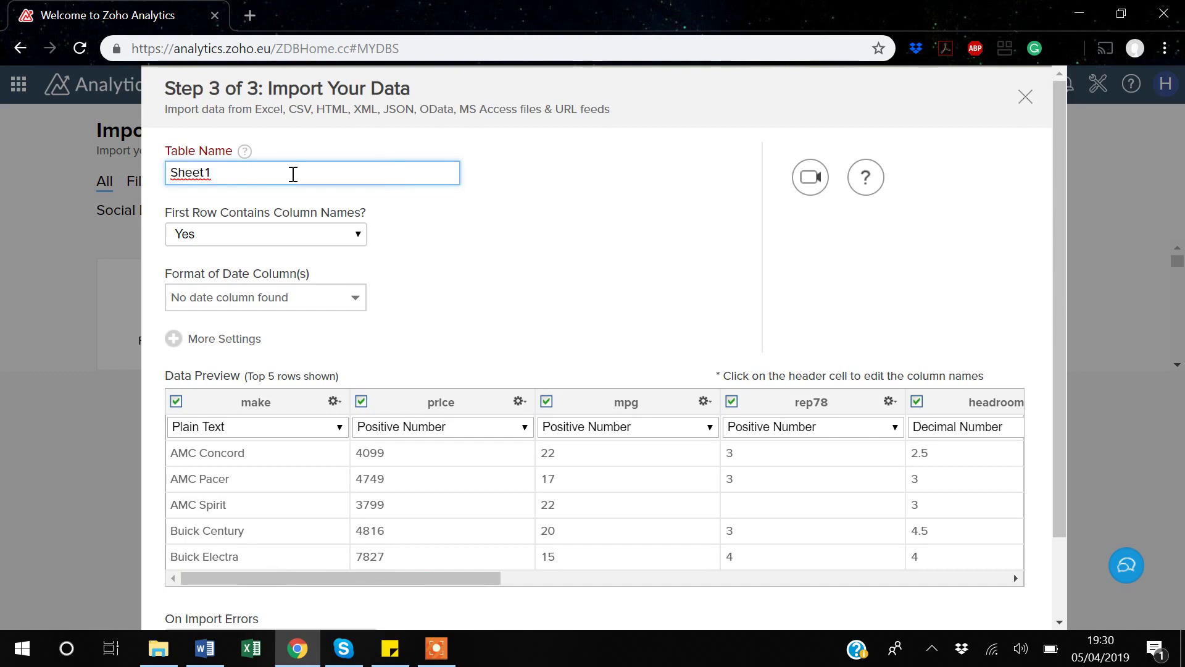
{"action": "double_click", "coordinate": [215, 173]}
{"action": "key", "text": "BackSpace"}
{"action": "type", "text": "Excel"}
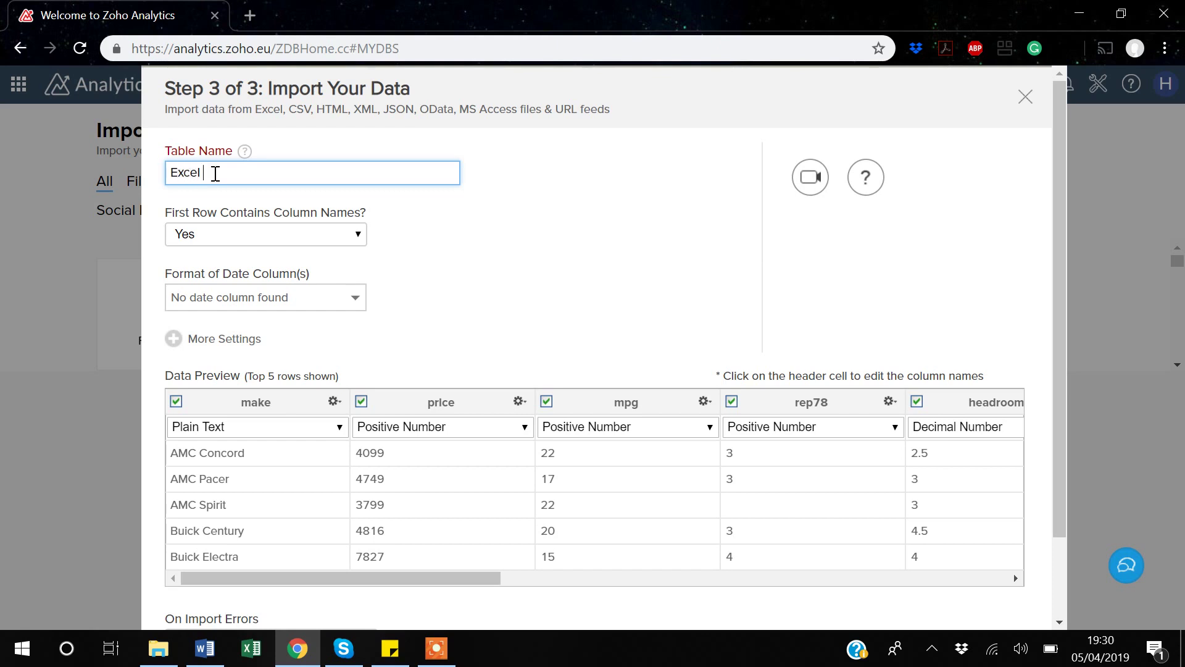
{"action": "type", "text": "_Data"}
Step: Try the preview with First Row Contains Column Names set to No, and set the option back to Yes
{"action": "left_click", "coordinate": [285, 234]}
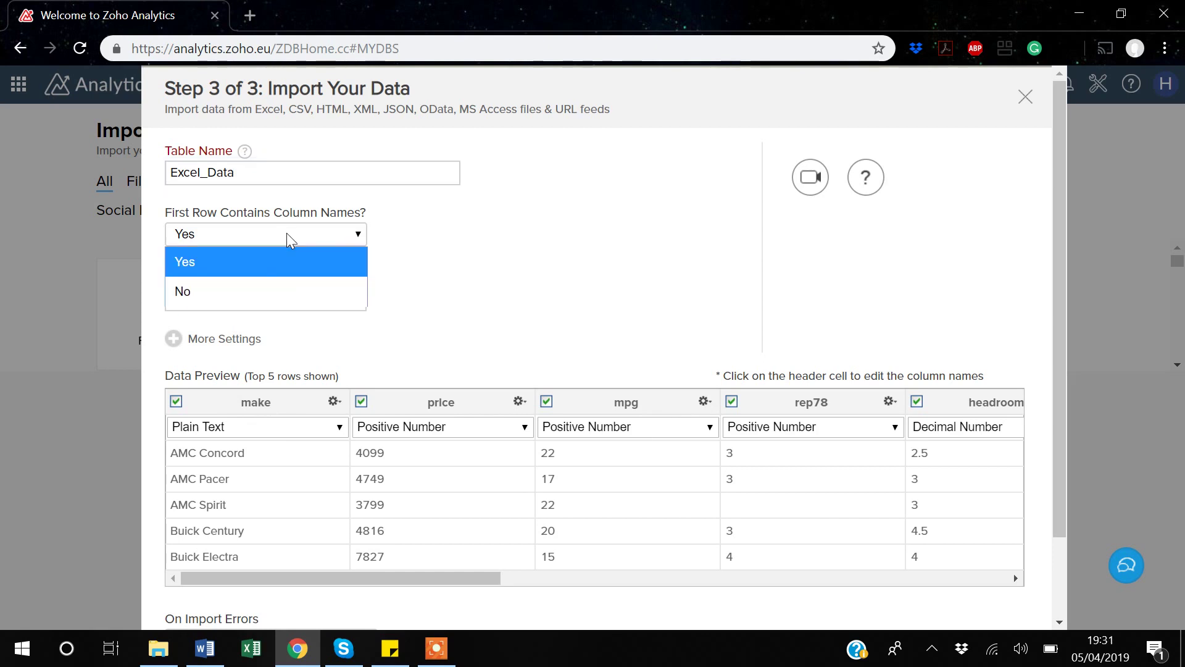
{"action": "left_click", "coordinate": [236, 291]}
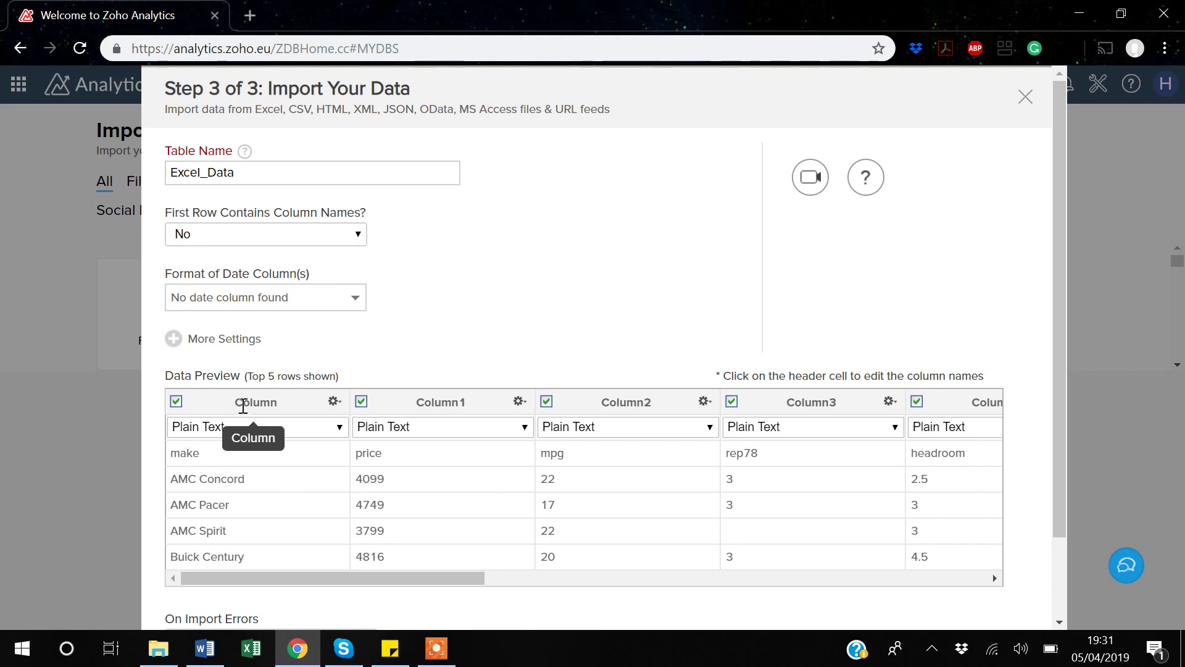
{"action": "left_click", "coordinate": [341, 237]}
{"action": "left_click", "coordinate": [195, 260]}
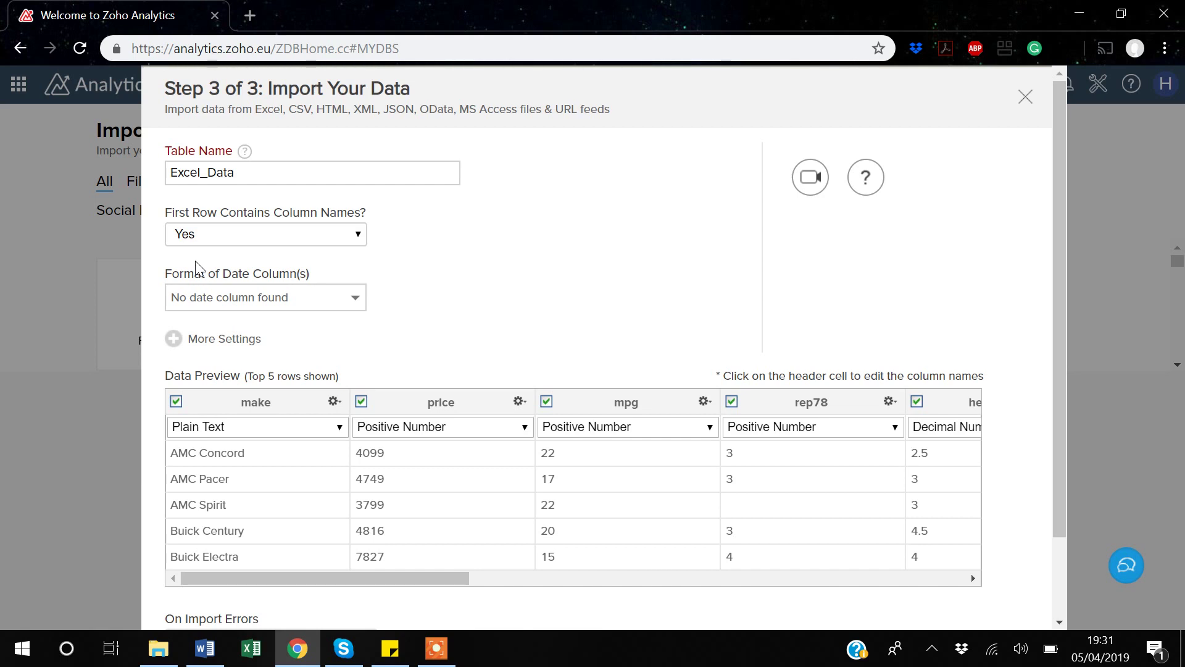
Step: Examine the date format choices offered for date columns and close them without choosing one
{"action": "mouse_move", "coordinate": [276, 303]}
{"action": "mouse_move", "coordinate": [220, 316]}
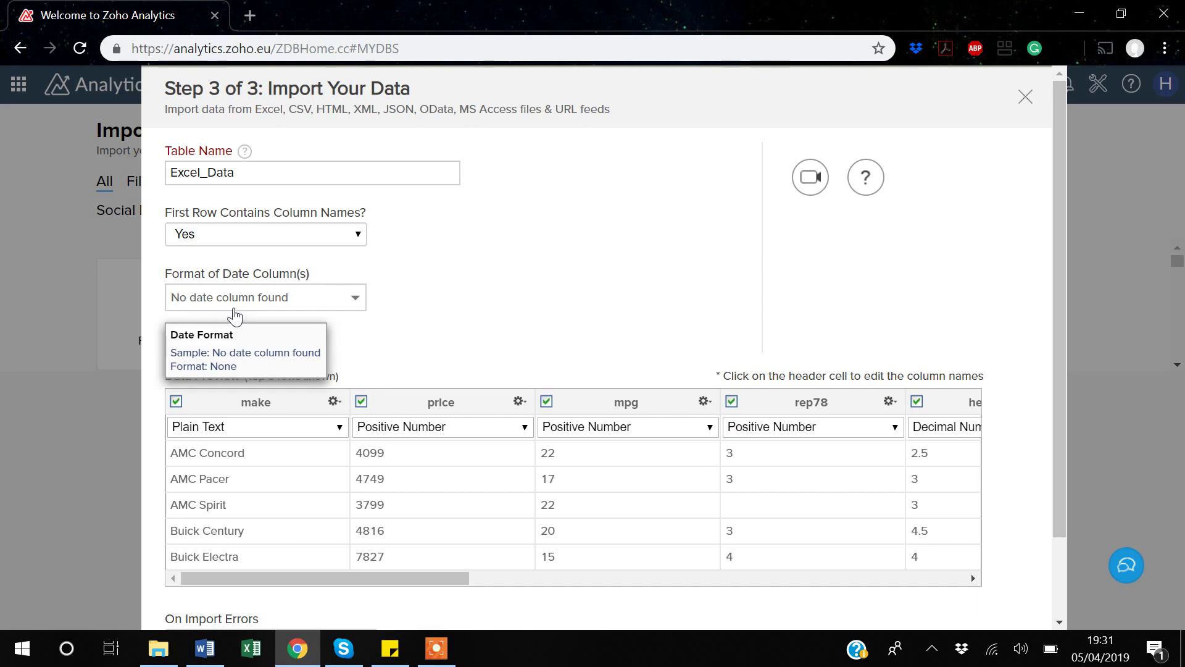
{"action": "left_click", "coordinate": [357, 301]}
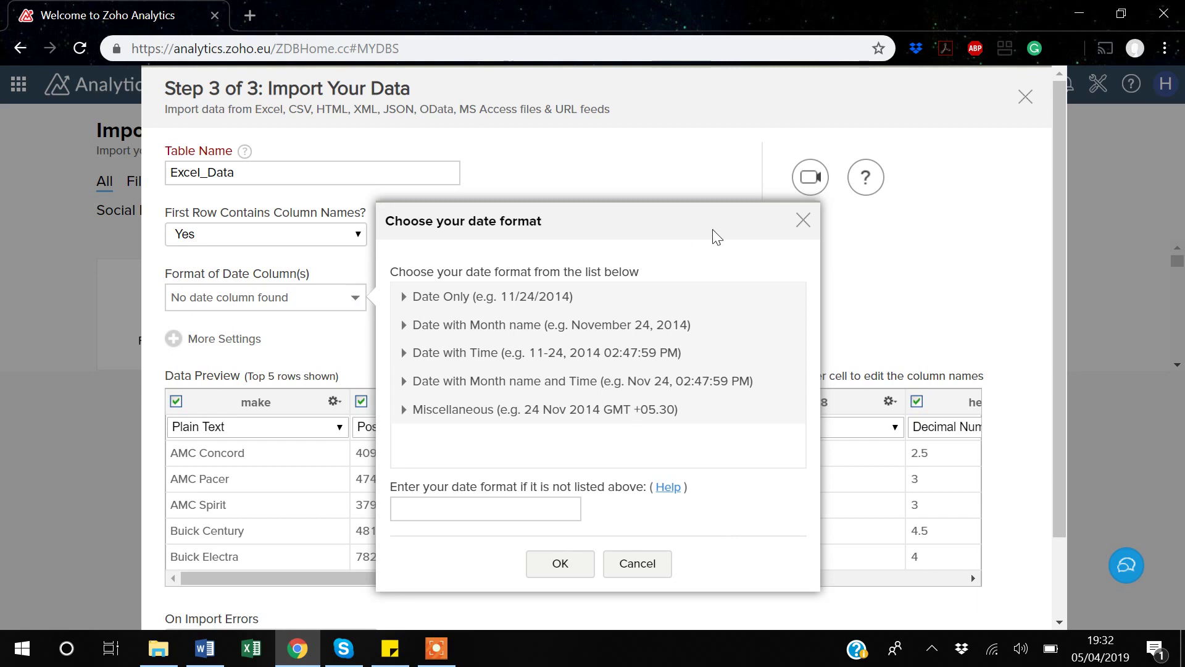
{"action": "left_click", "coordinate": [803, 220]}
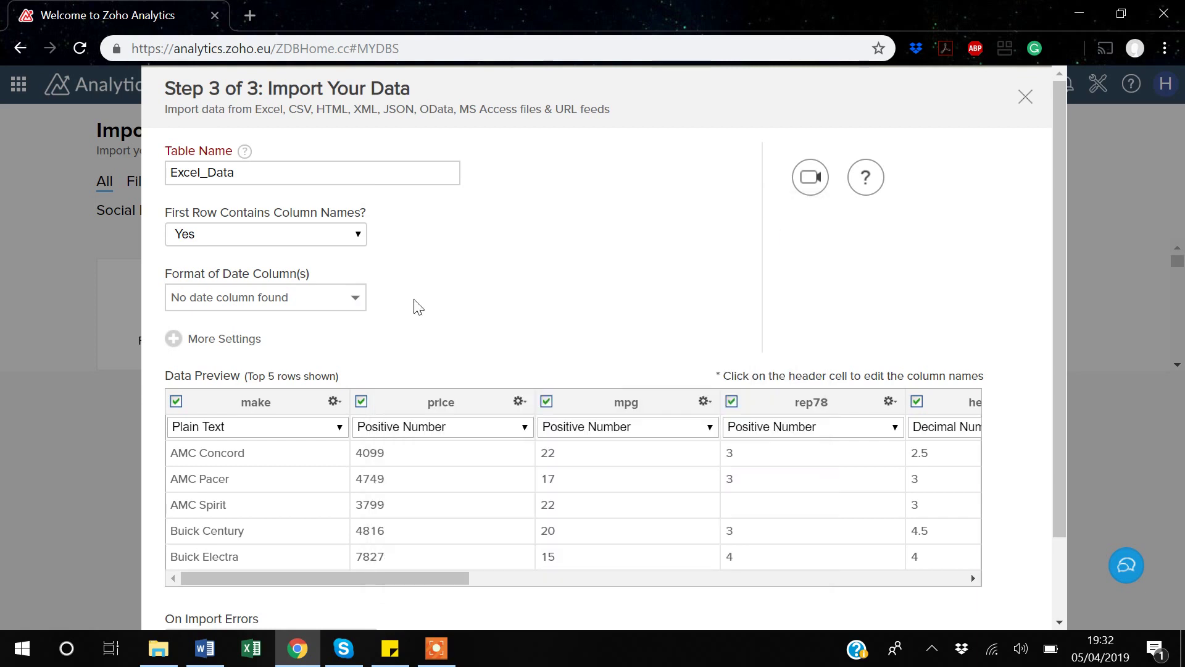
Step: Rename the price column in the data preview to price2
{"action": "scroll", "coordinate": [414, 301], "scroll_direction": "down", "scroll_amount": 2}
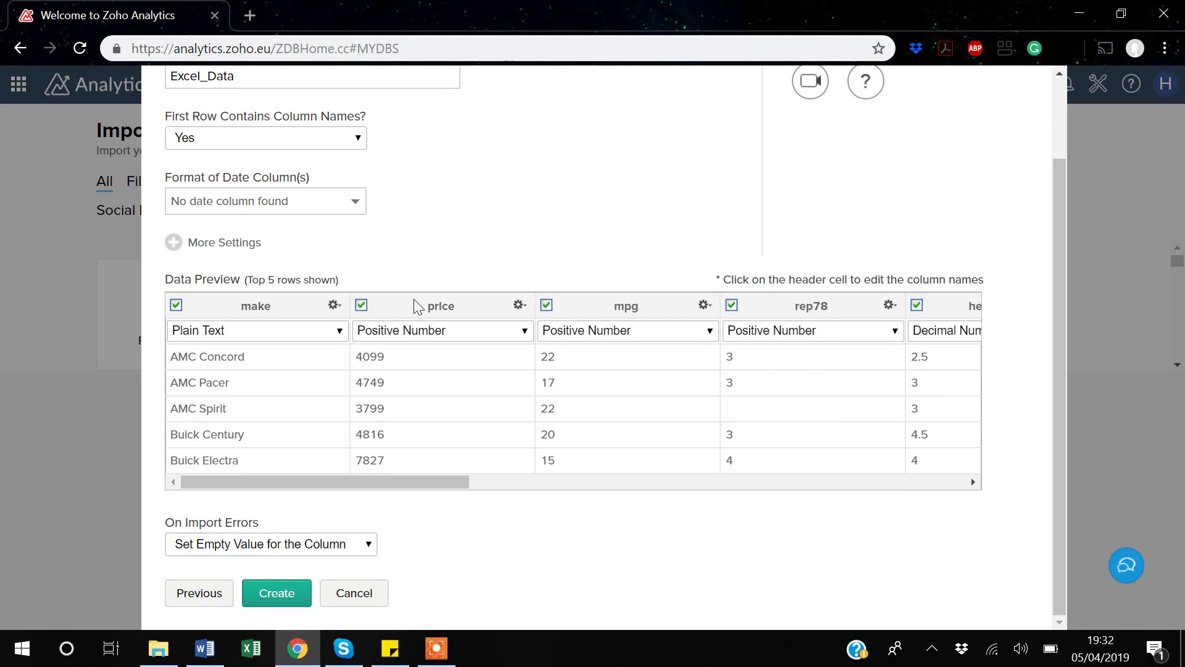
{"action": "left_click", "coordinate": [457, 307]}
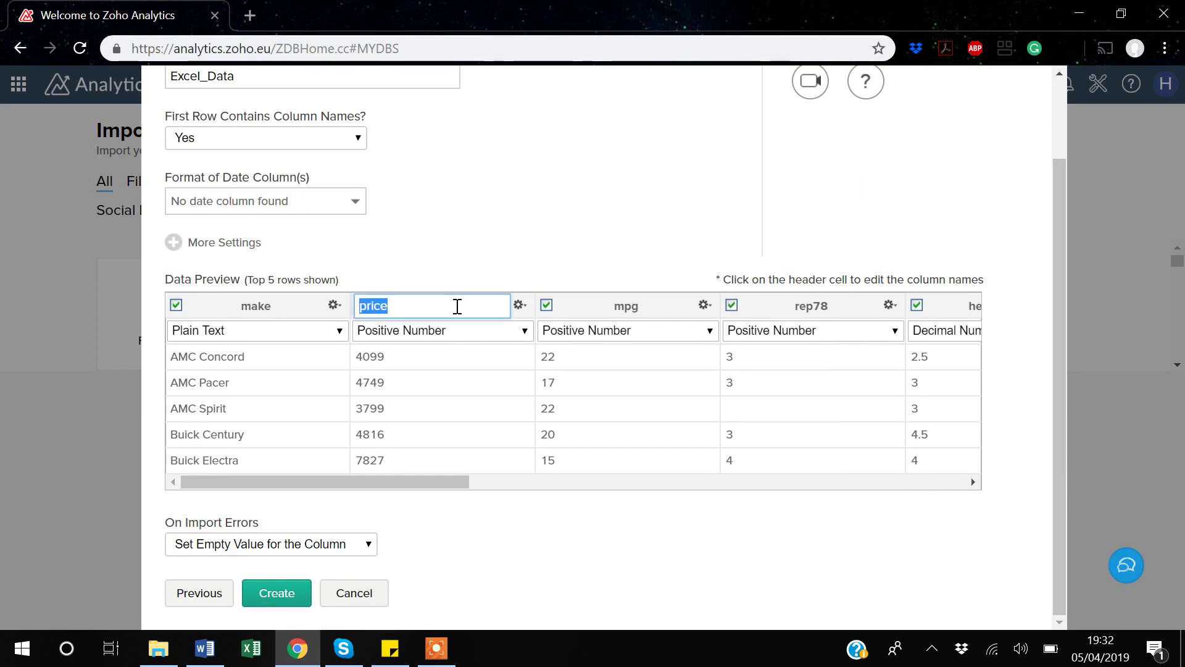
{"action": "left_click", "coordinate": [457, 307]}
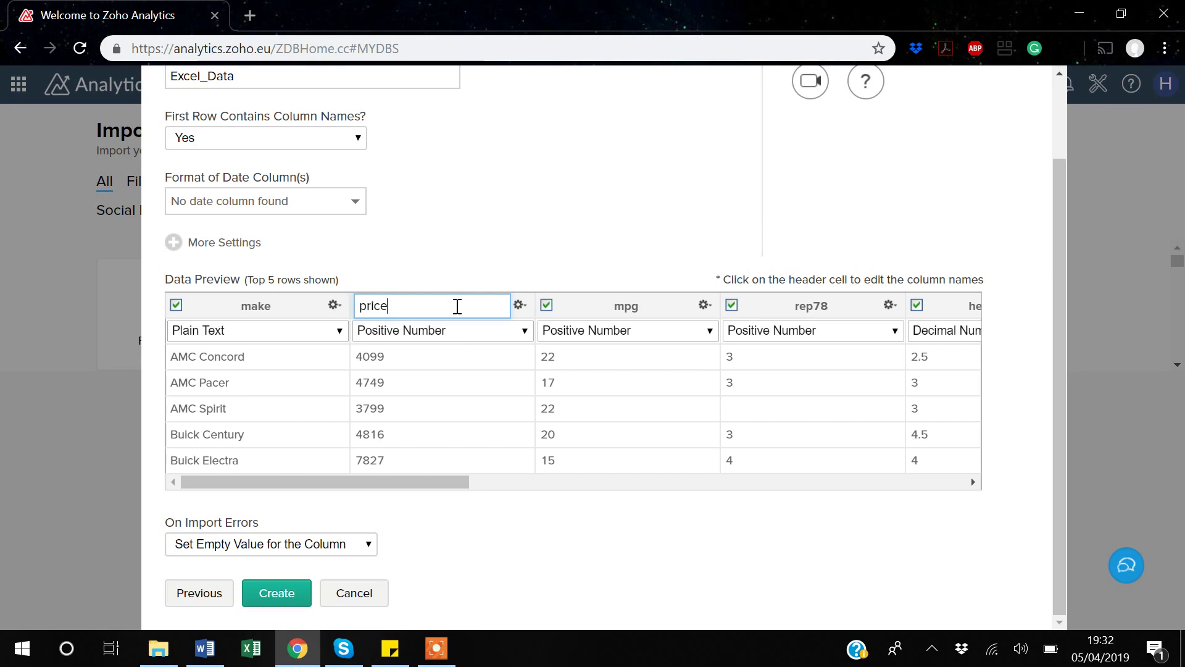
{"action": "type", "text": "2"}
{"action": "left_click", "coordinate": [458, 255]}
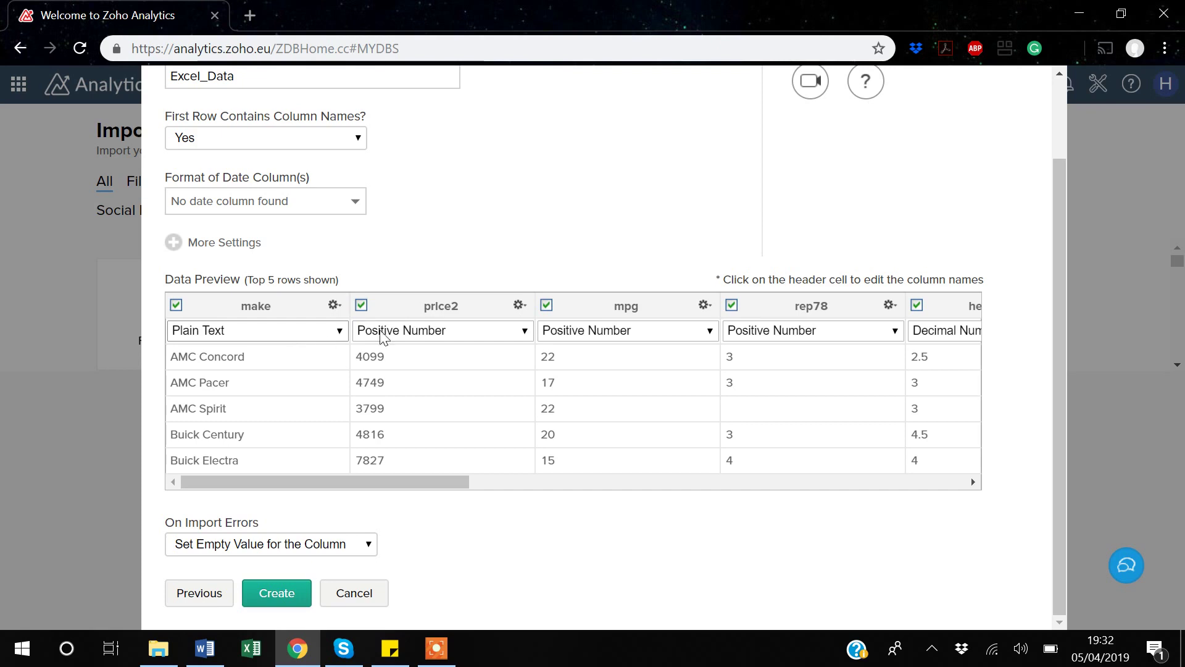
Step: Examine the data types available for the price2 column without changing its type
{"action": "left_click", "coordinate": [526, 333]}
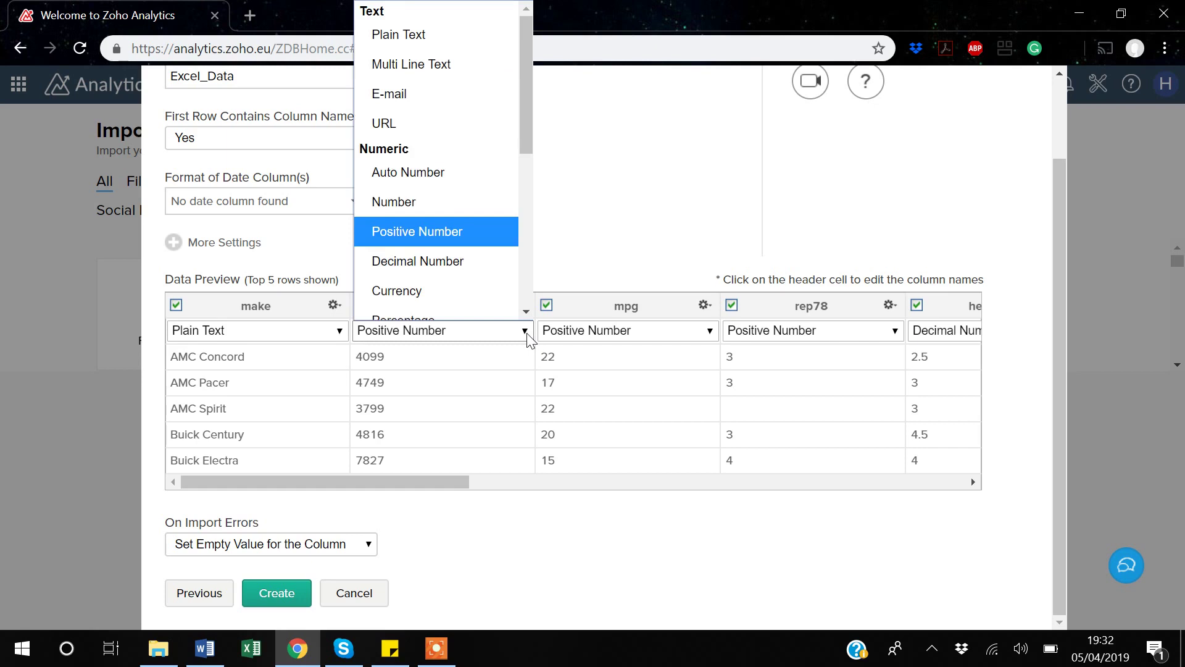
{"action": "scroll", "coordinate": [482, 310], "scroll_direction": "down", "scroll_amount": 1}
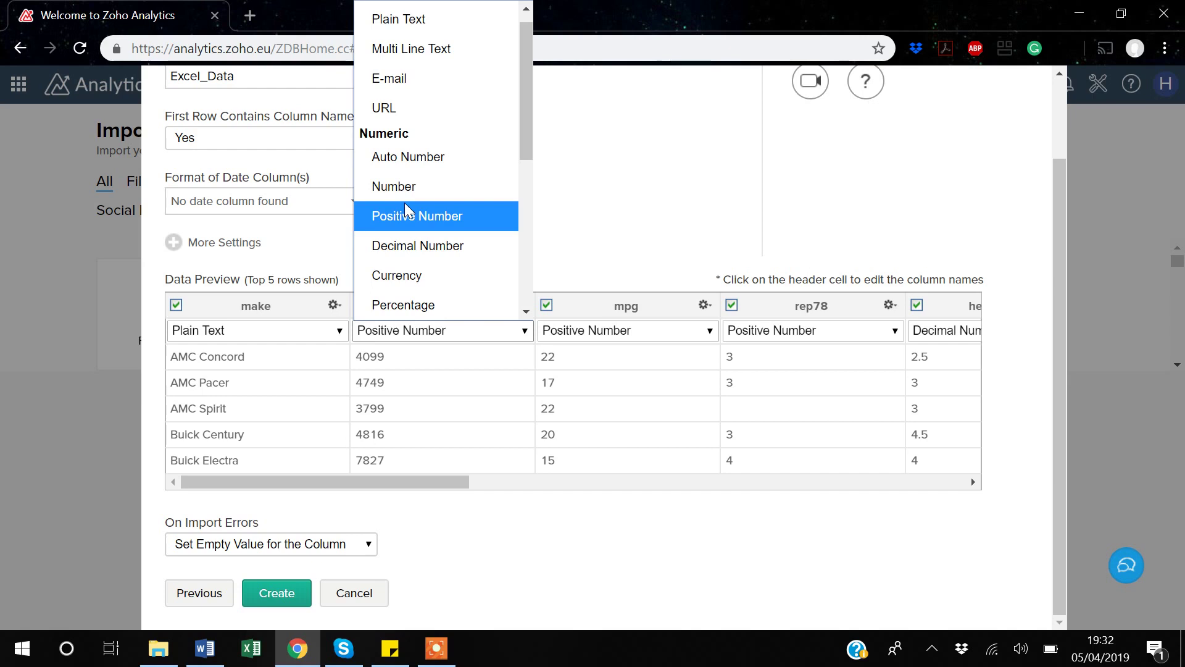
{"action": "scroll", "coordinate": [405, 203], "scroll_direction": "down", "scroll_amount": 5}
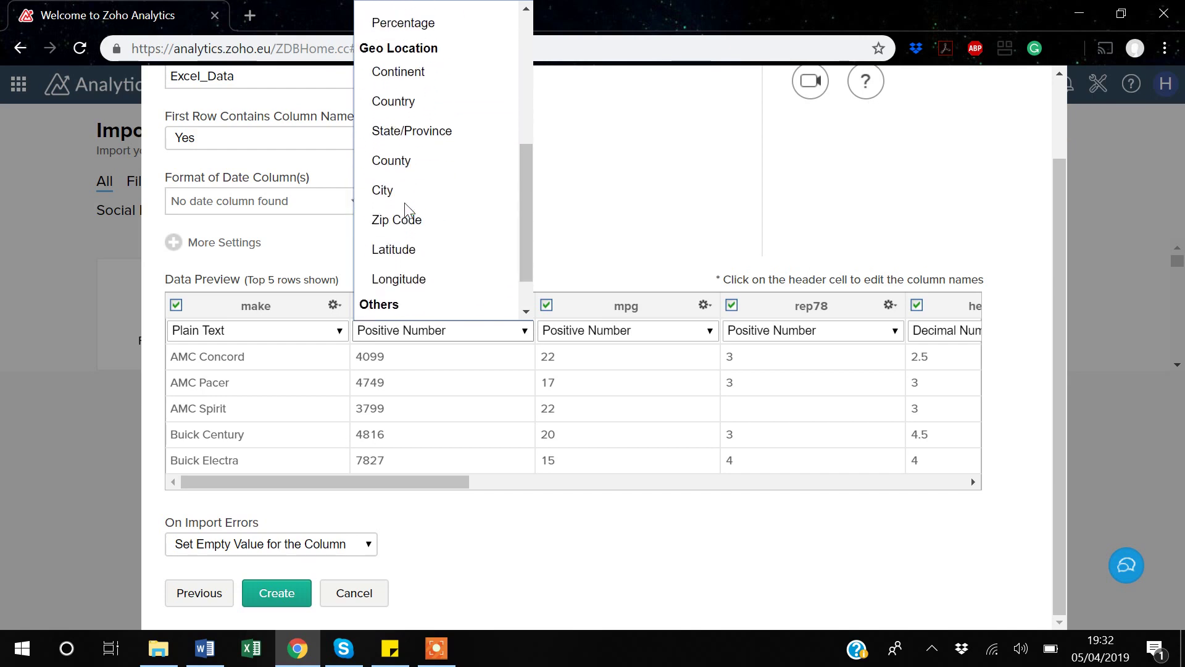
{"action": "scroll", "coordinate": [405, 202], "scroll_direction": "up", "scroll_amount": 5}
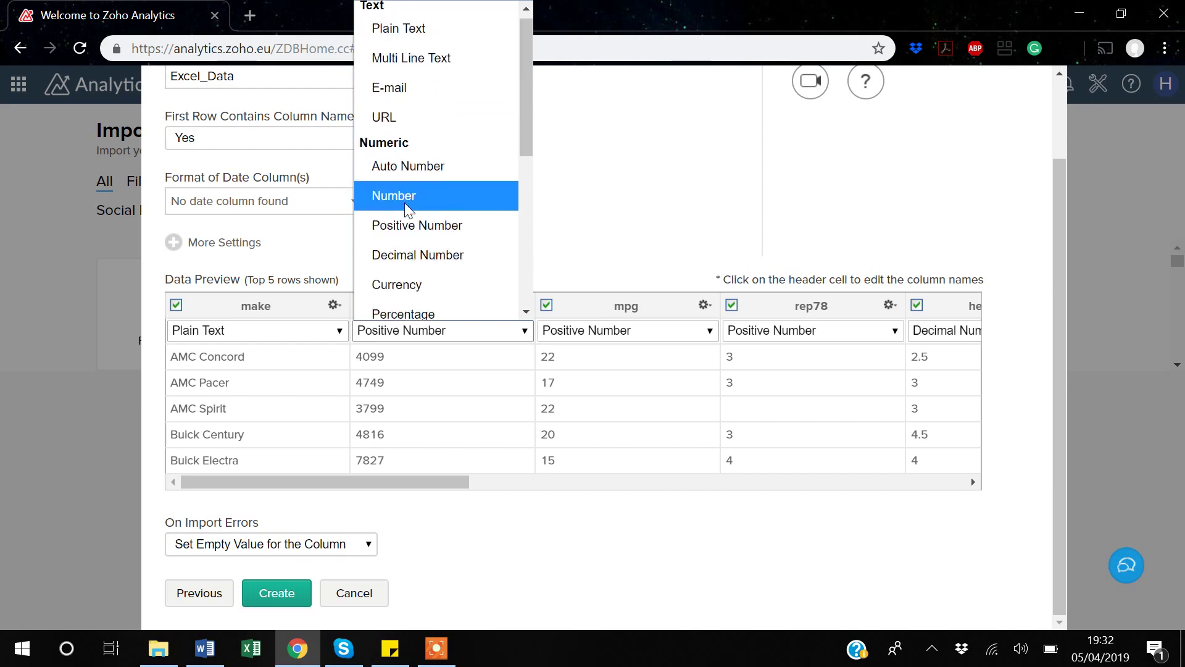
{"action": "left_click", "coordinate": [624, 191]}
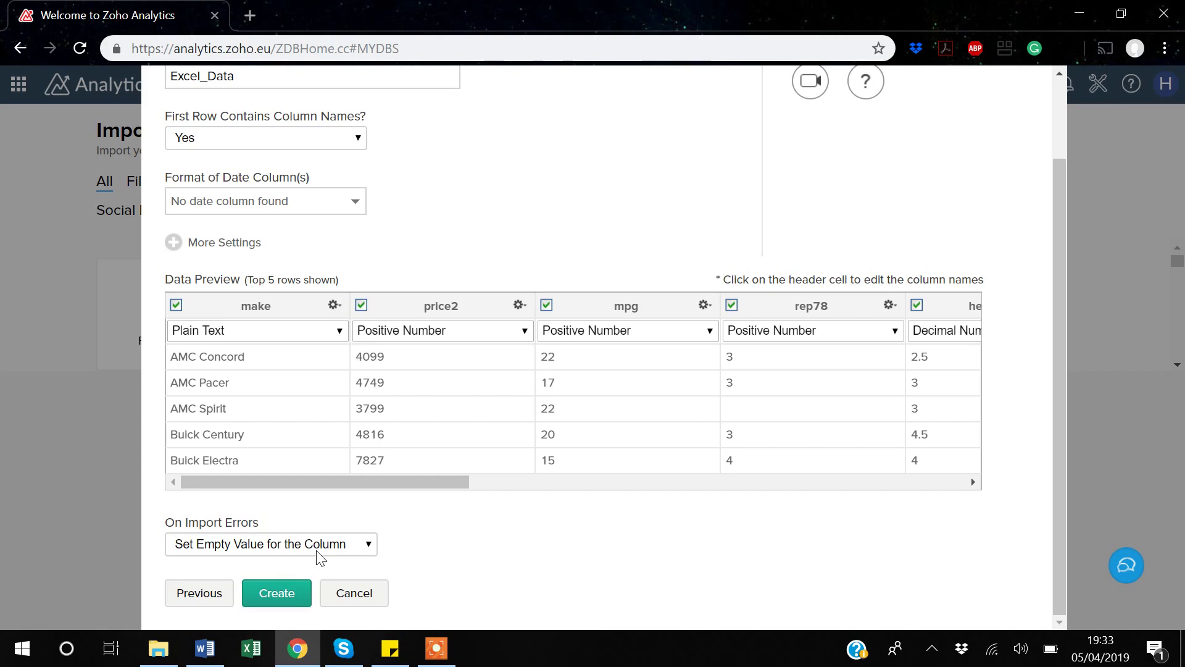
Step: Keep Set Empty Value for the Column as the import error handling, create the Excel_Data table and close the import summary
{"action": "left_click", "coordinate": [368, 545]}
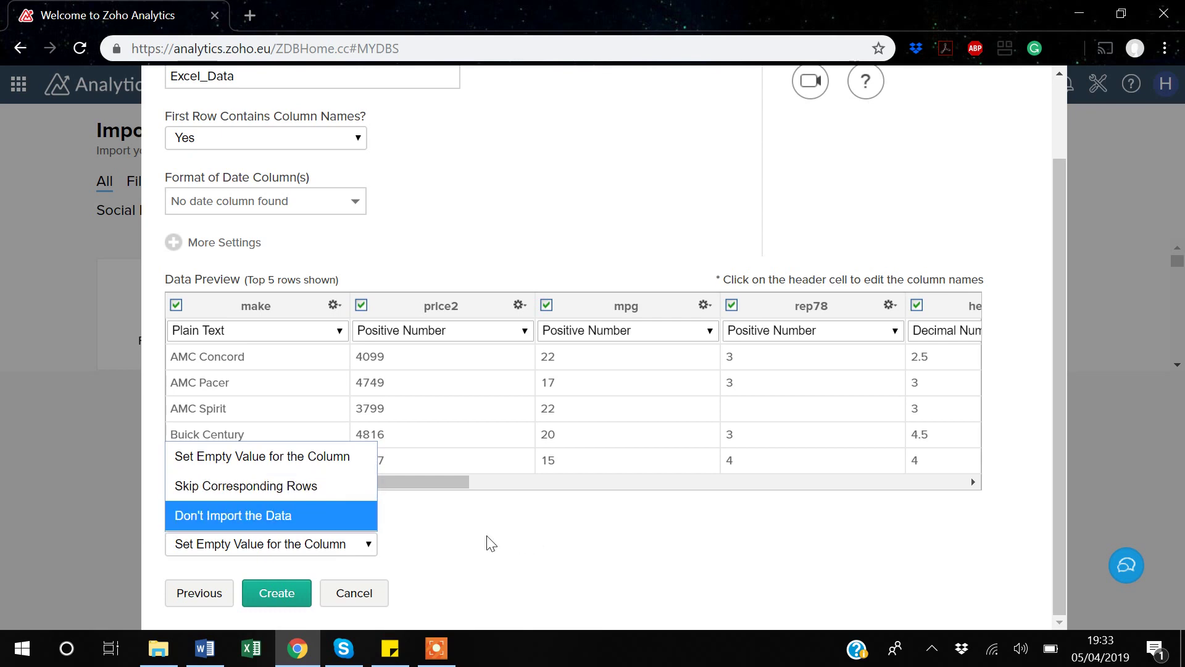
{"action": "left_click", "coordinate": [263, 459]}
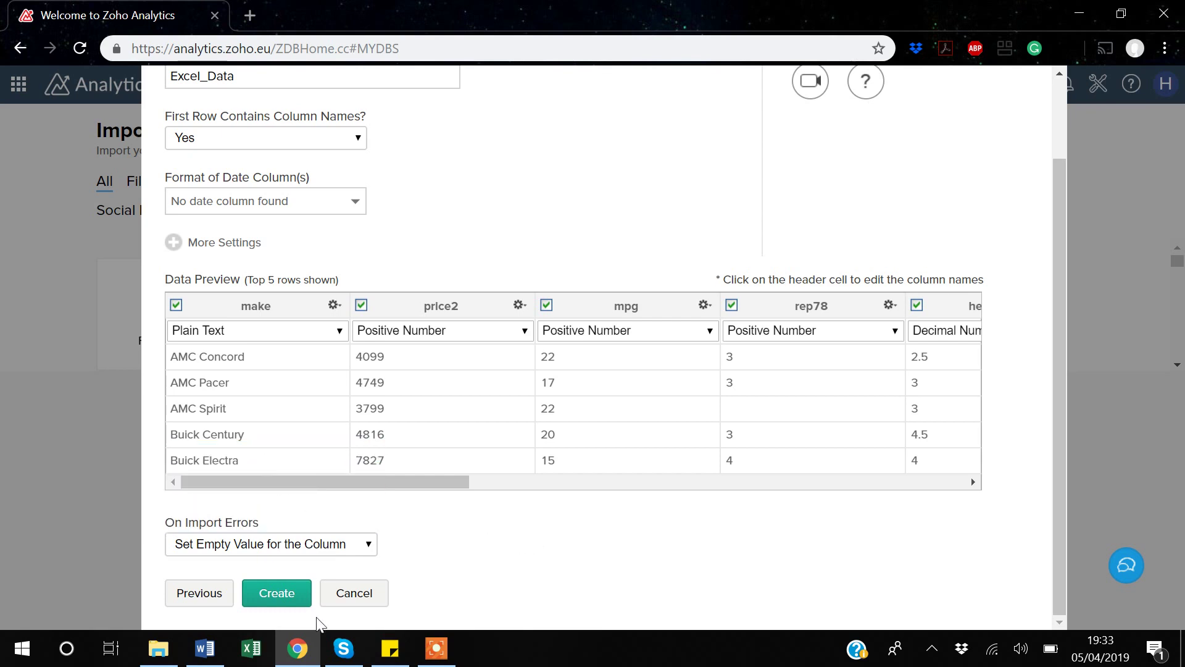
{"action": "left_click", "coordinate": [266, 594]}
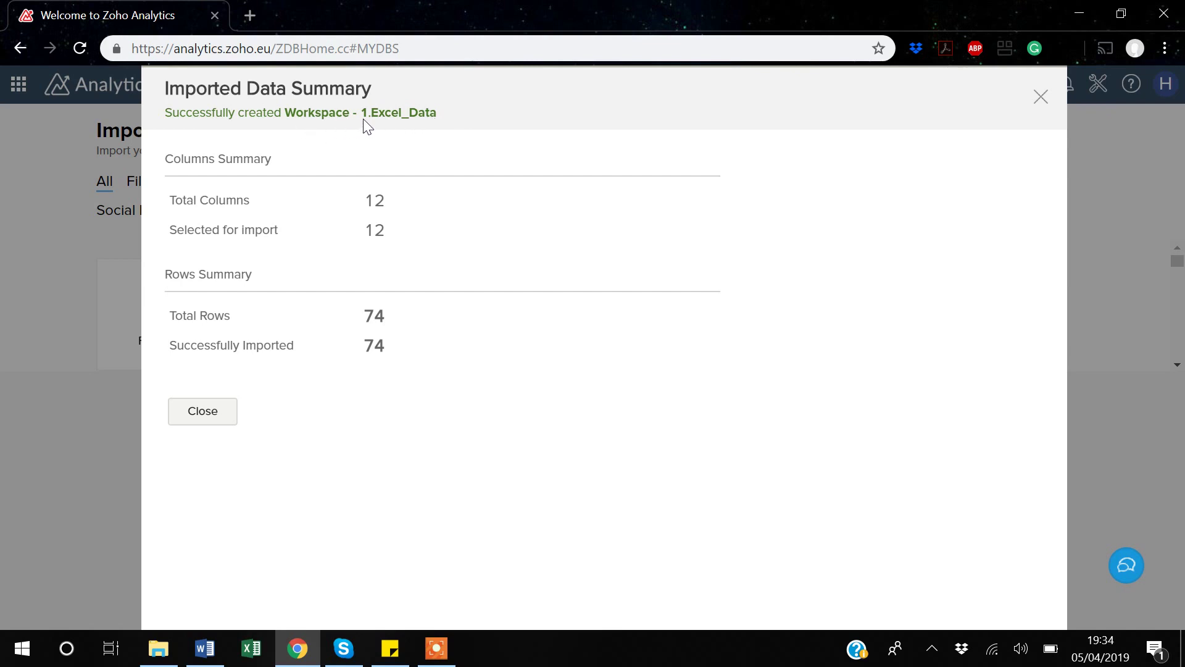
{"action": "left_click", "coordinate": [1042, 97]}
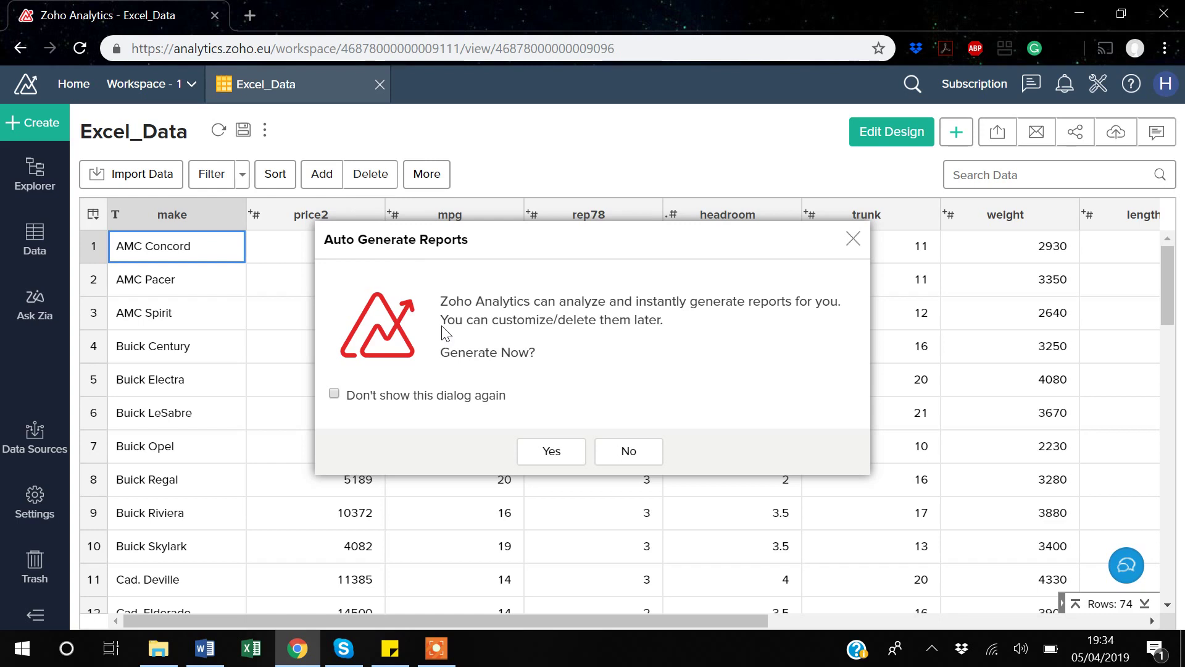
Step: Auto-generate reports from the Excel_Data table and look through the gear_ratio Analysis Dashboard
{"action": "left_click", "coordinate": [550, 452]}
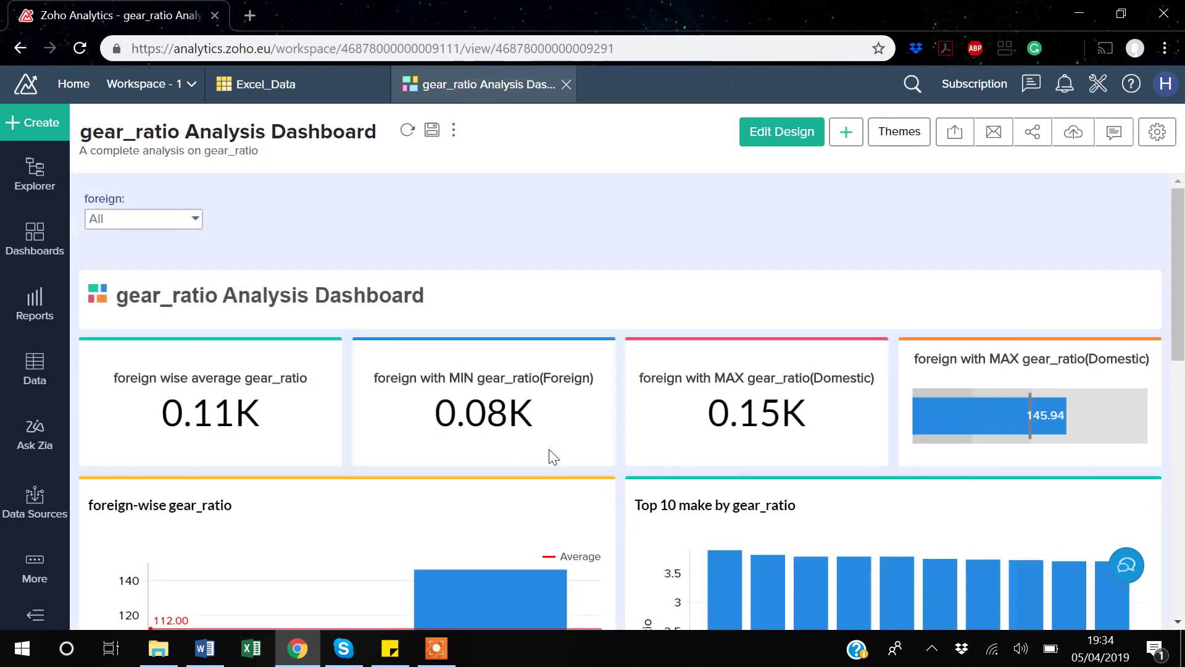
{"action": "scroll", "coordinate": [551, 457], "scroll_direction": "down", "scroll_amount": 1}
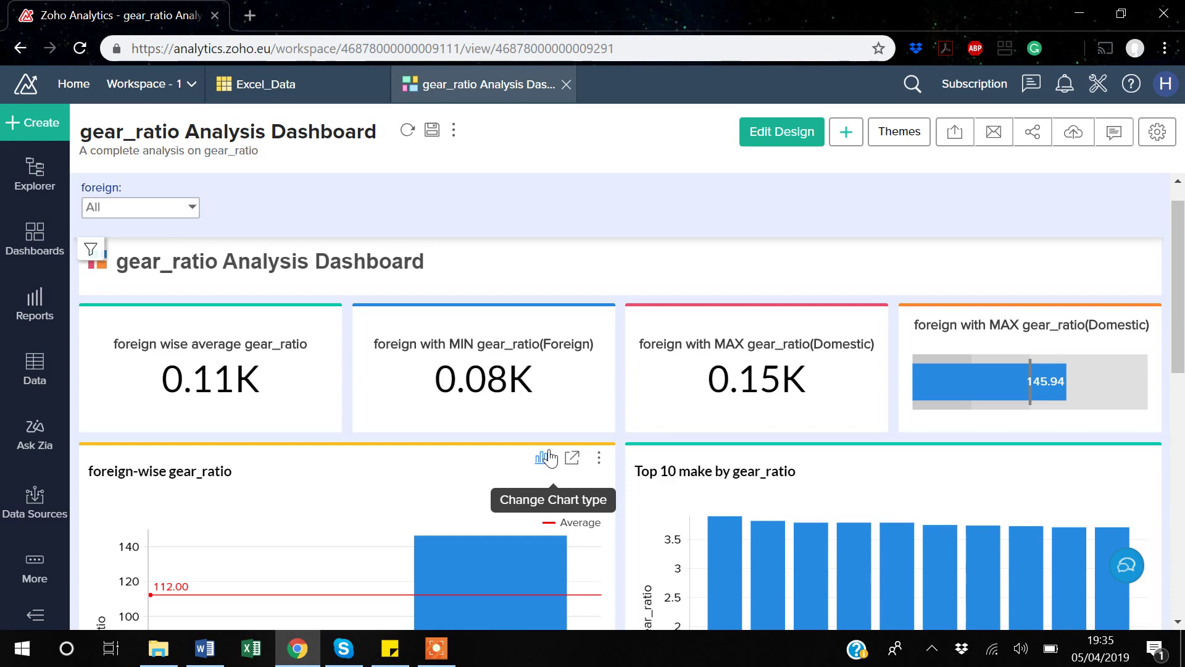
{"action": "scroll", "coordinate": [550, 457], "scroll_direction": "down", "scroll_amount": 3}
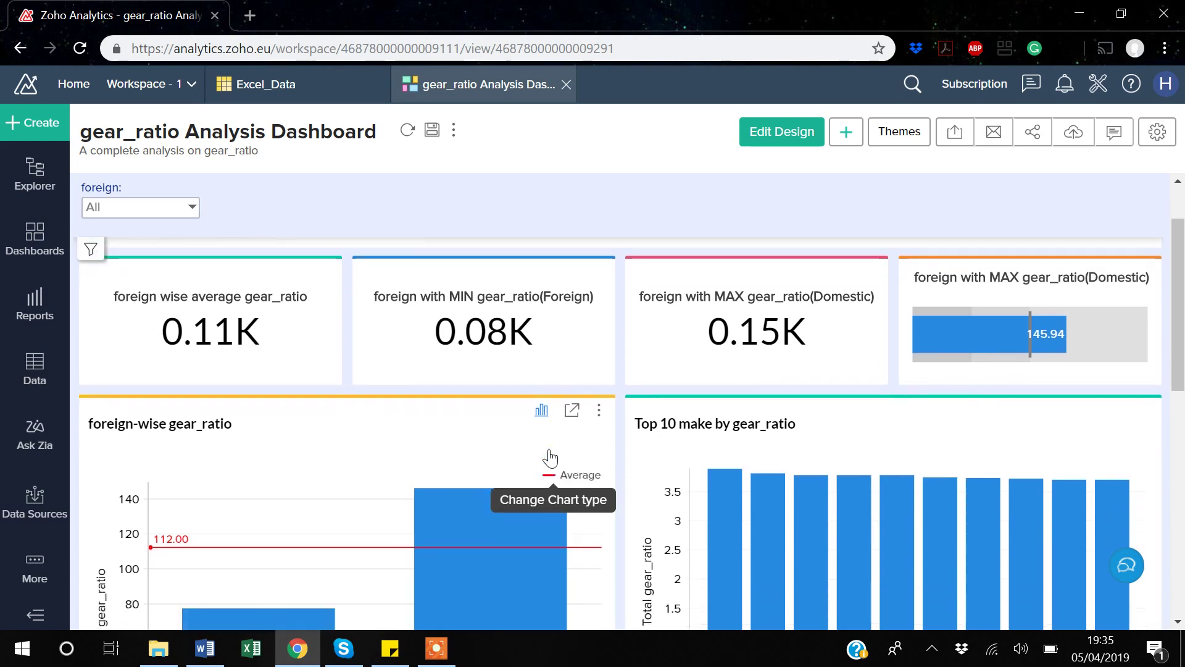
{"action": "scroll", "coordinate": [549, 450], "scroll_direction": "down", "scroll_amount": 3}
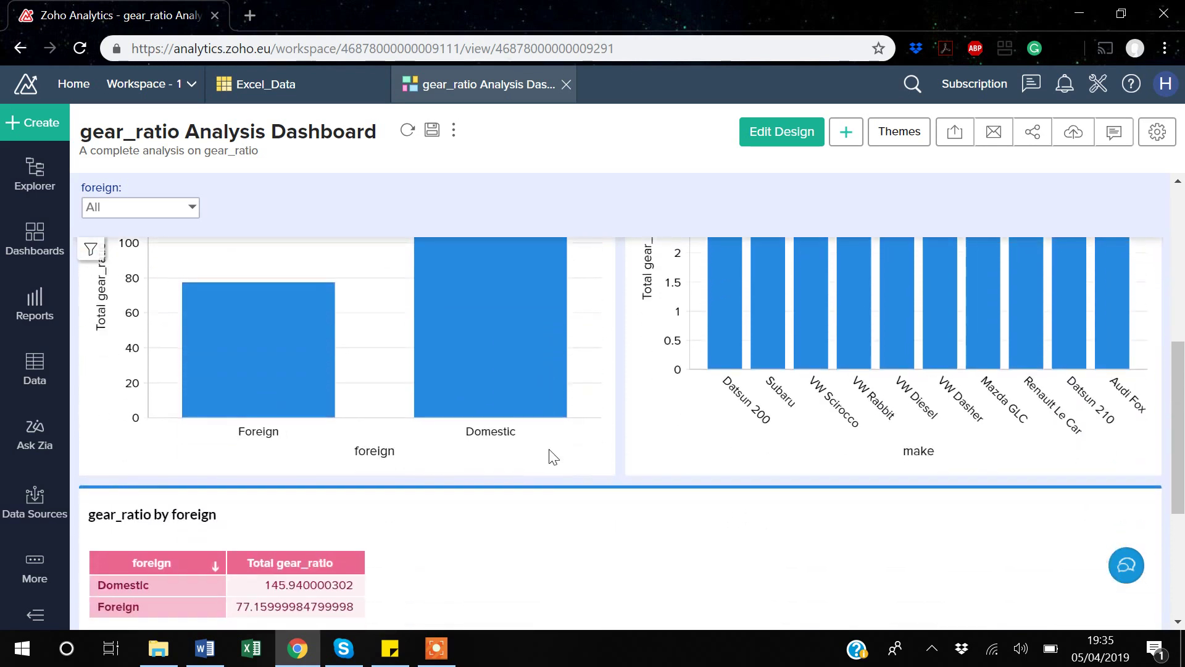
{"action": "scroll", "coordinate": [551, 457], "scroll_direction": "down", "scroll_amount": 2}
{"action": "scroll", "coordinate": [552, 457], "scroll_direction": "up", "scroll_amount": 8}
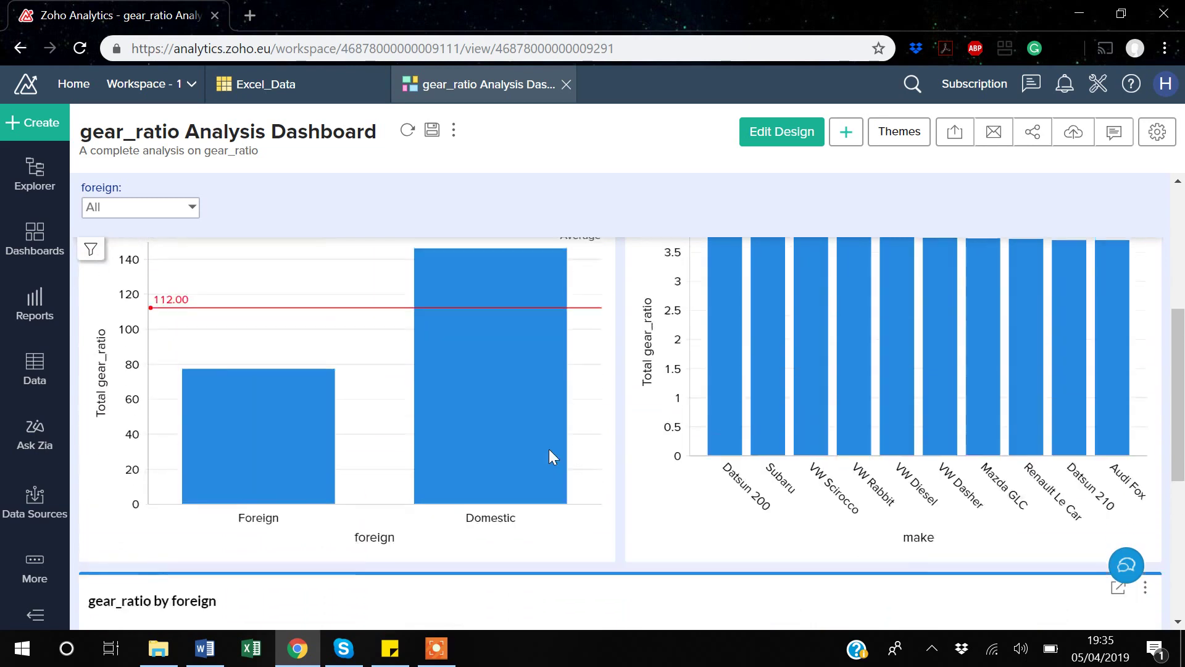
{"action": "scroll", "coordinate": [550, 450], "scroll_direction": "up", "scroll_amount": 2}
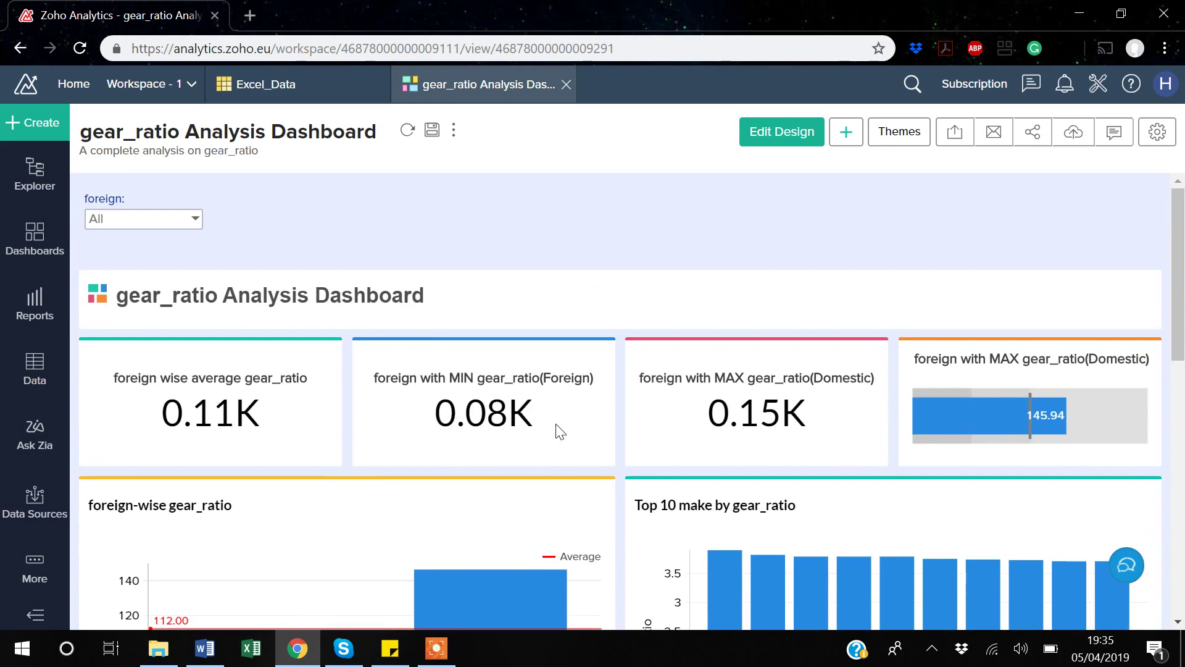
Step: Delete the gear_ratio Analysis Dashboard and confirm the deletion
{"action": "left_click", "coordinate": [454, 131]}
{"action": "left_click", "coordinate": [495, 212]}
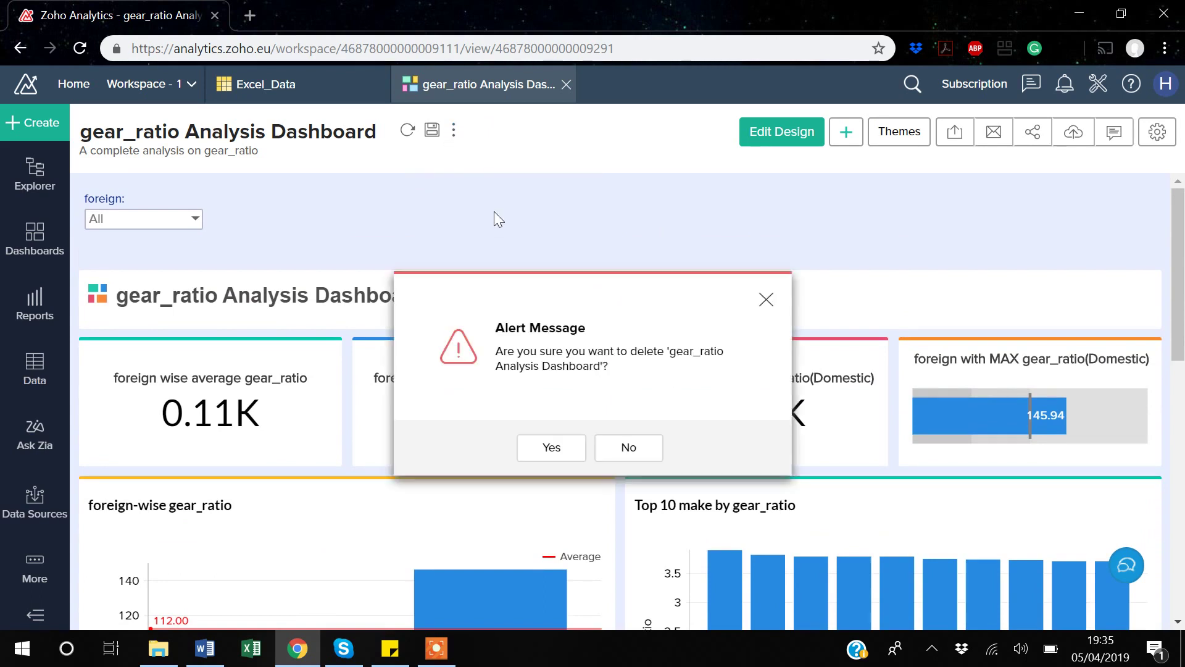
{"action": "left_click", "coordinate": [552, 447]}
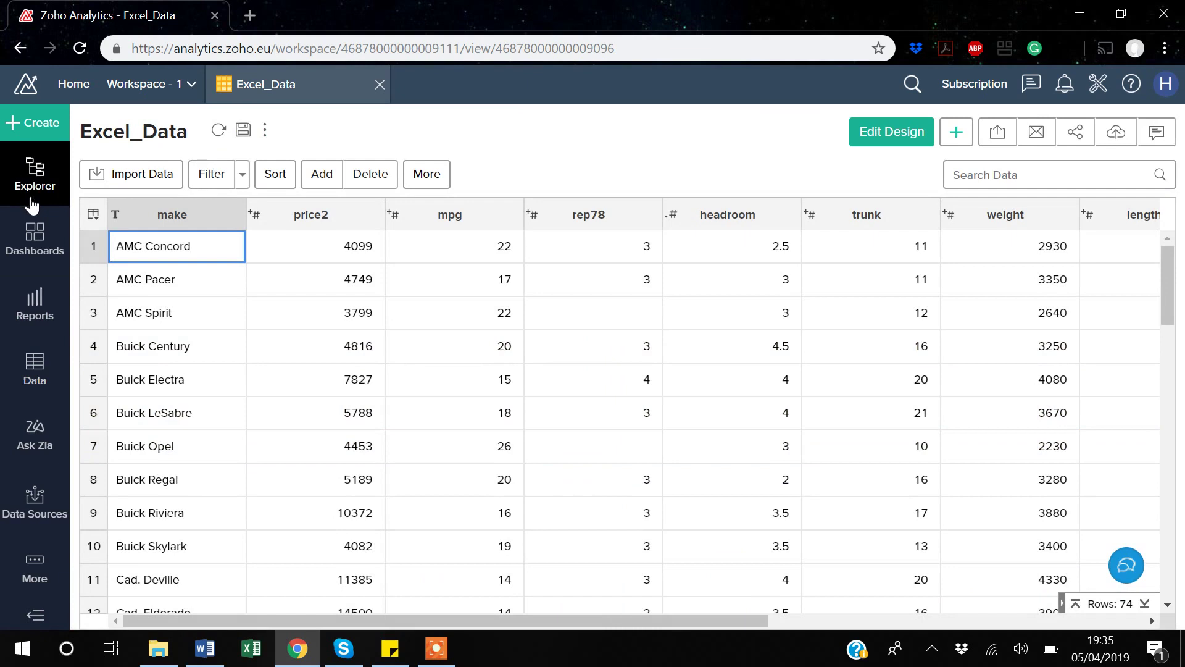
Step: Create a new folder named Excel data in the explorer of Workspace - 1
{"action": "left_click", "coordinate": [34, 176]}
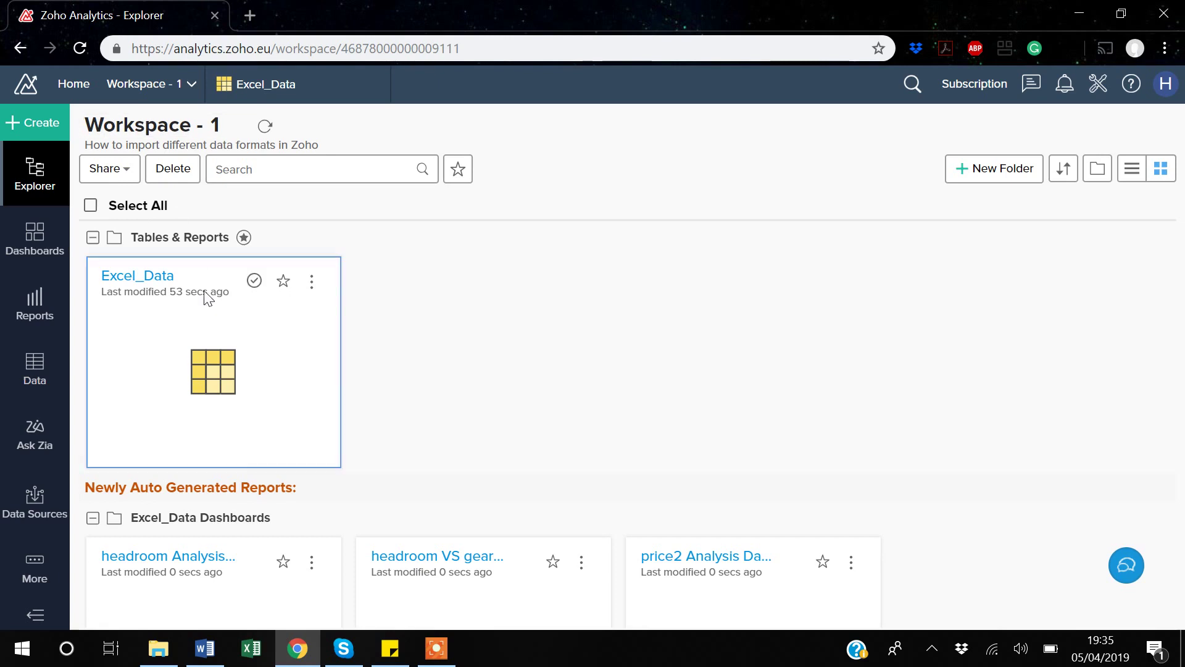
{"action": "mouse_move", "coordinate": [201, 303]}
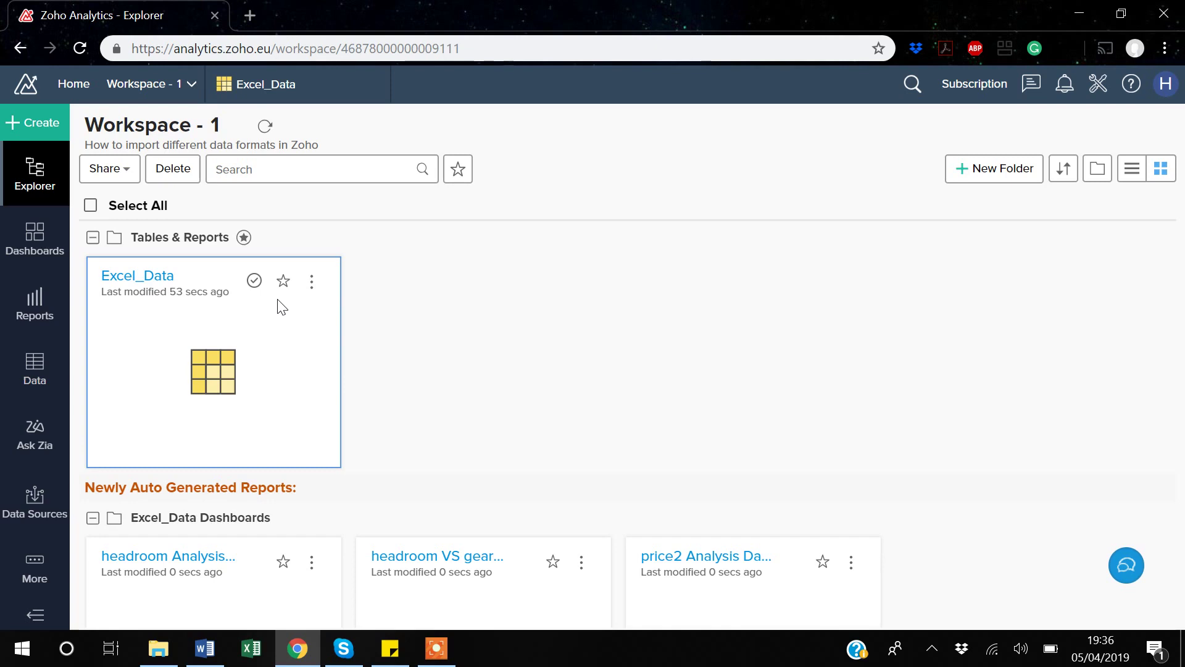
{"action": "left_click", "coordinate": [991, 176]}
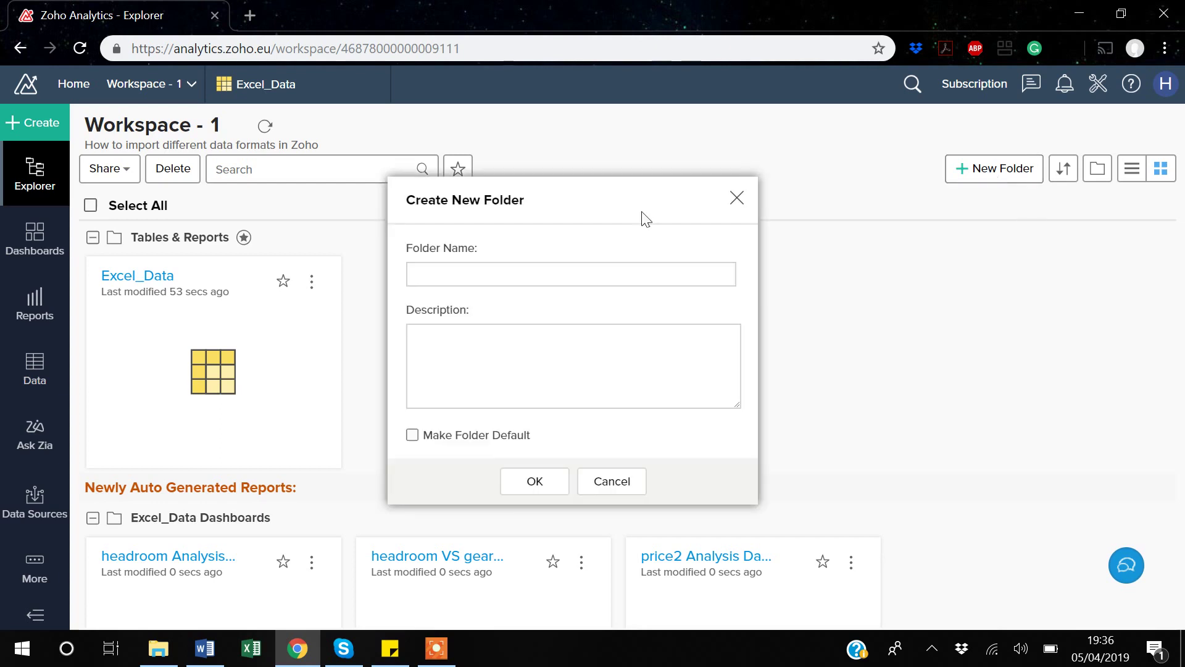
{"action": "left_click", "coordinate": [530, 274]}
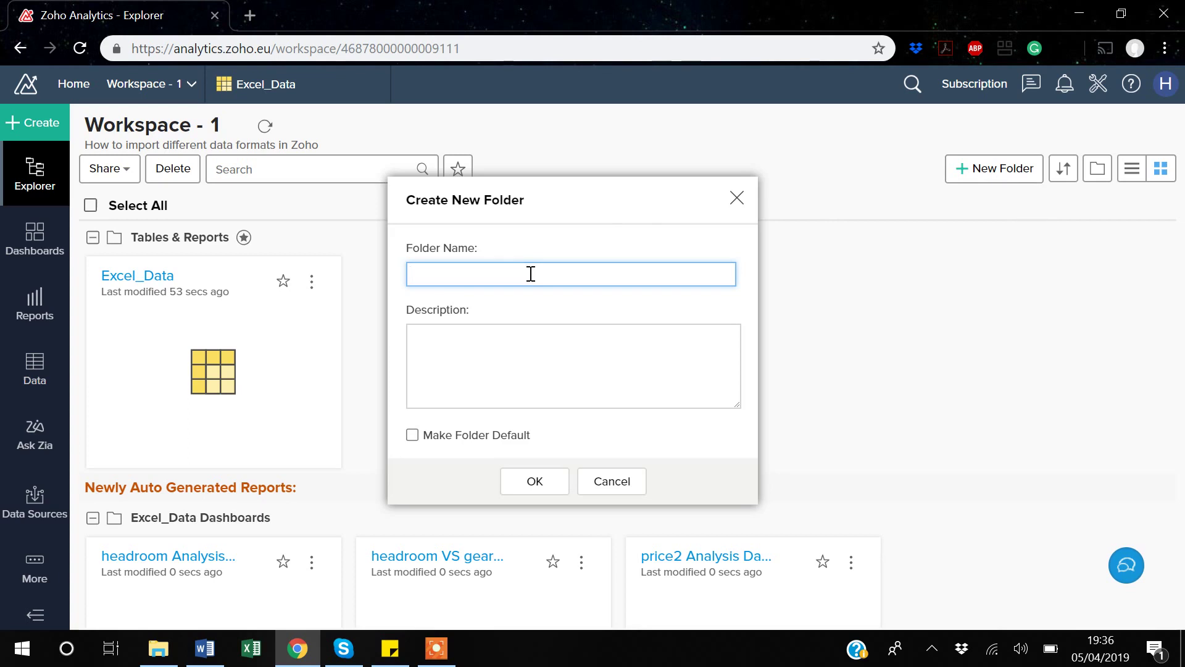
{"action": "type", "text": "Exce;"}
{"action": "key", "text": "BackSpace"}
{"action": "type", "text": "l data"}
{"action": "left_click", "coordinate": [531, 493]}
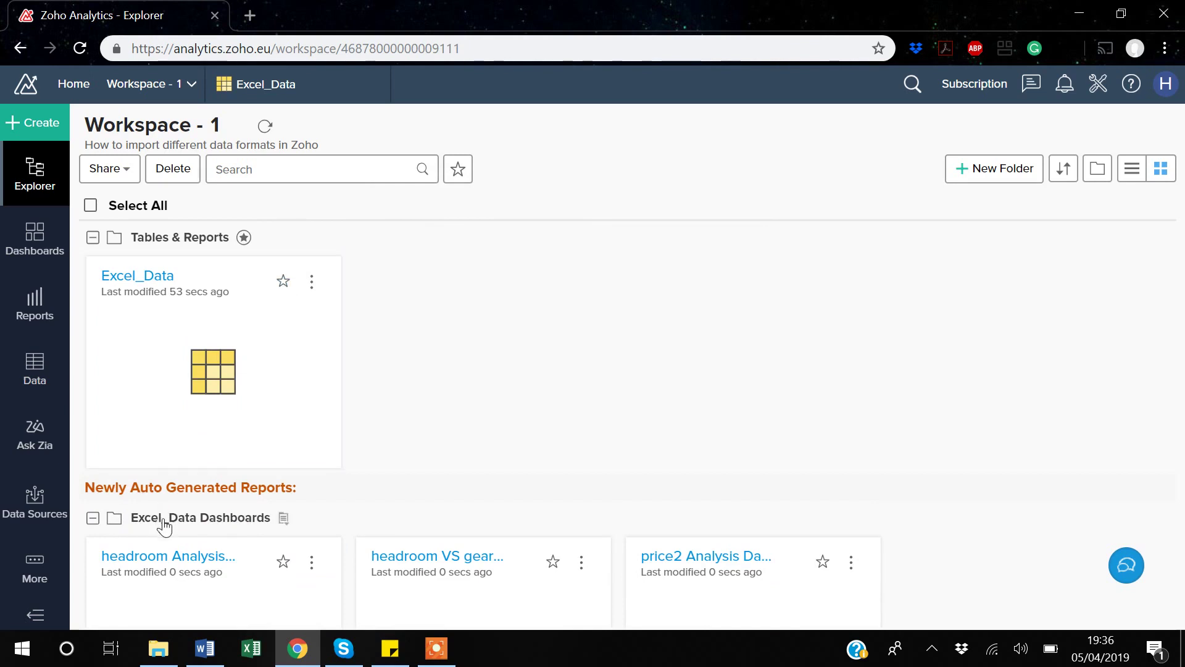
Step: Move the Excel_Data table to the Excel_Data Dashboards folder, and collapse and re-expand that folder
{"action": "left_click", "coordinate": [310, 286]}
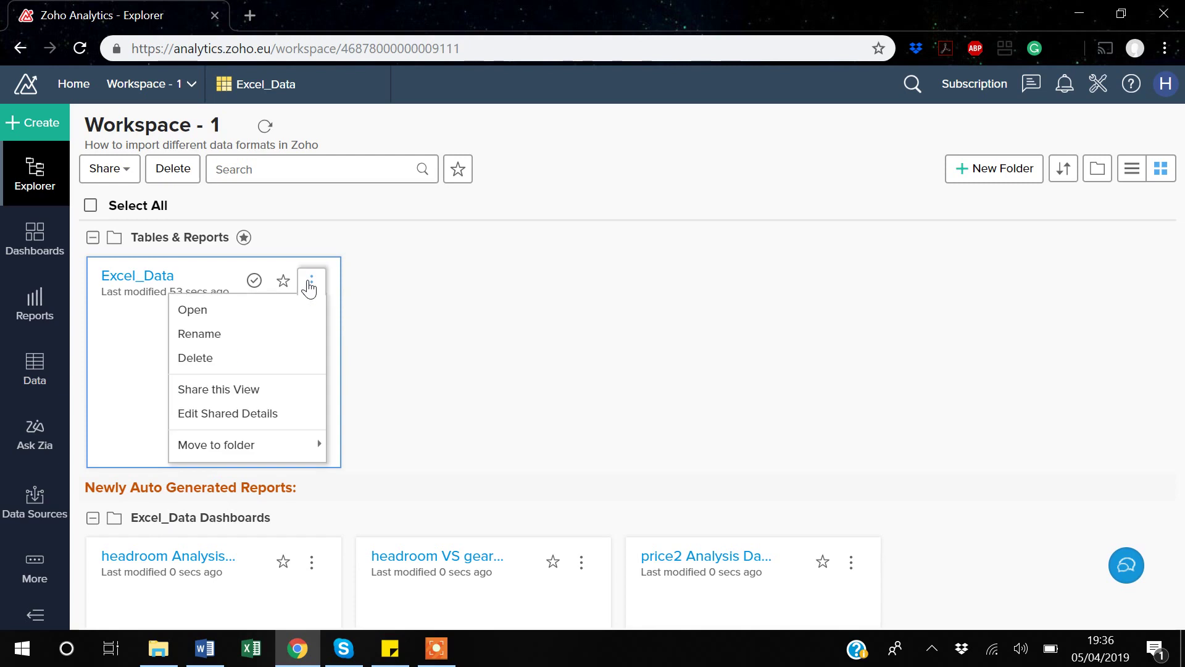
{"action": "mouse_move", "coordinate": [247, 451]}
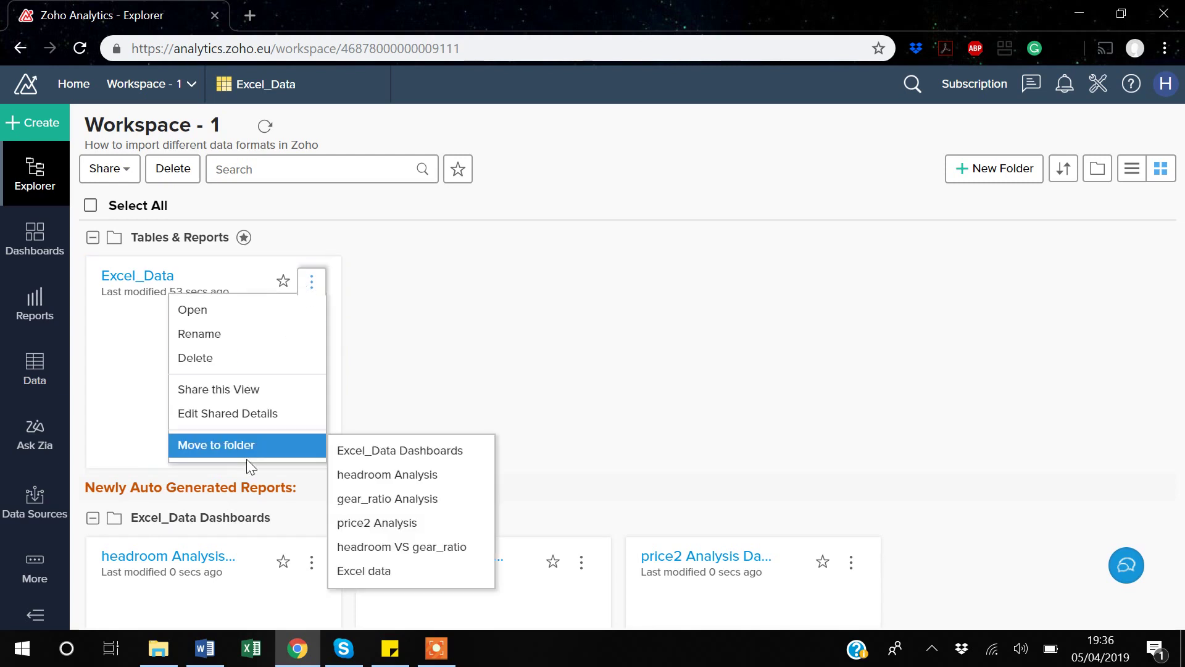
{"action": "left_click", "coordinate": [387, 454]}
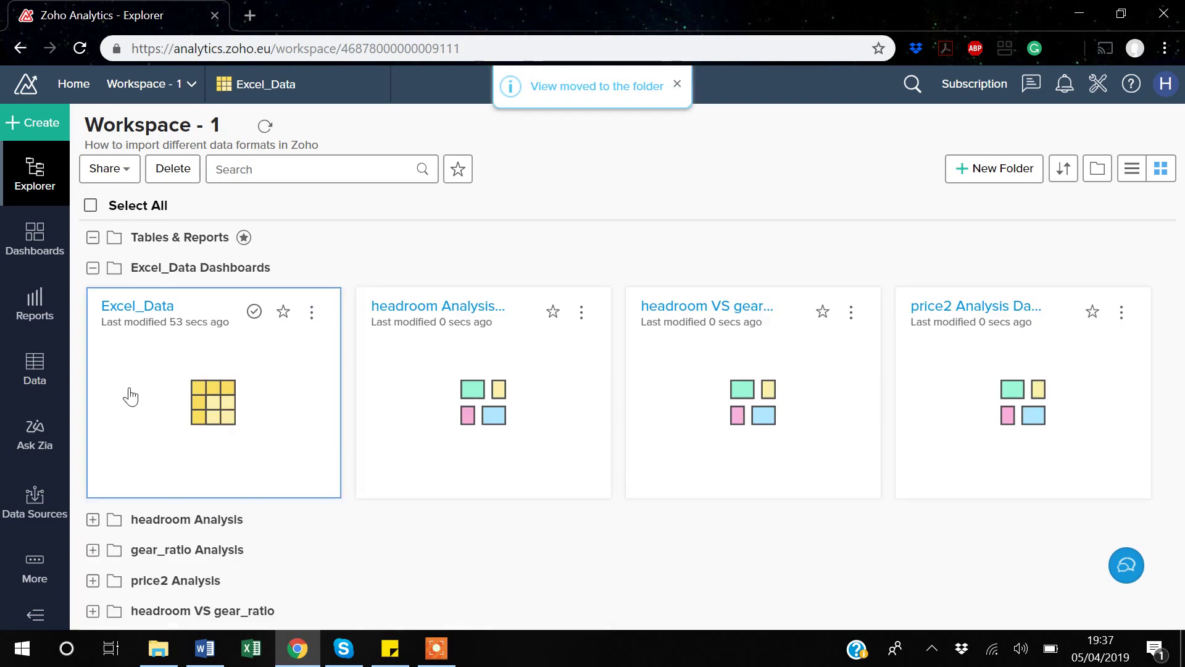
{"action": "left_click", "coordinate": [173, 279]}
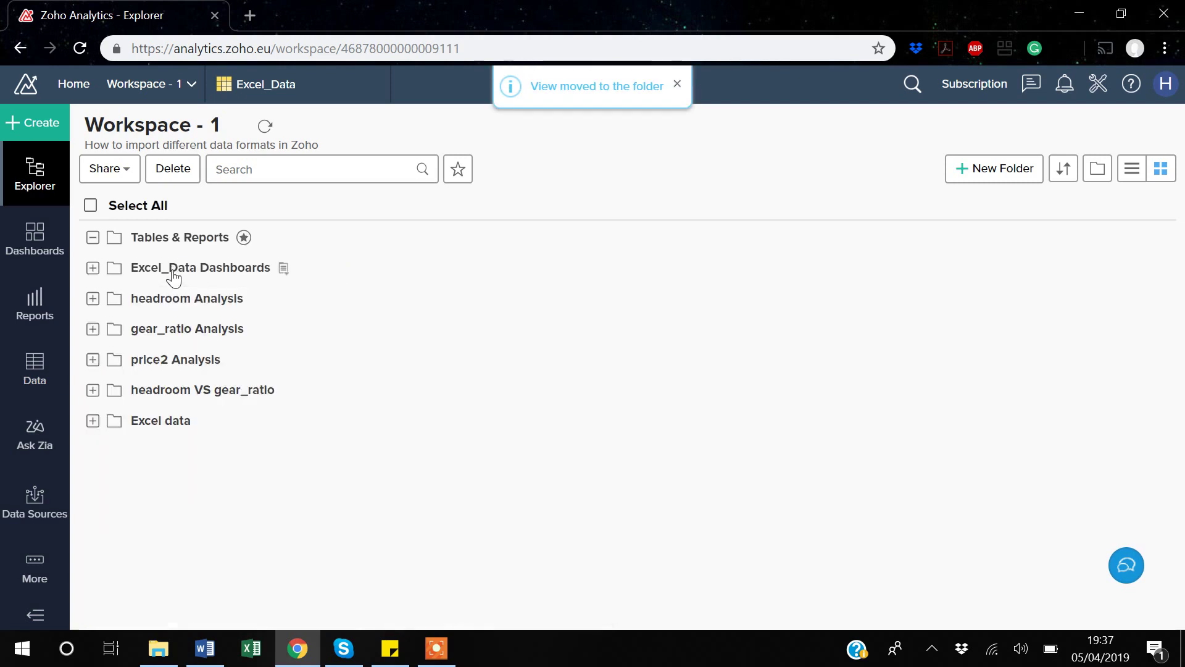
{"action": "left_click", "coordinate": [93, 270]}
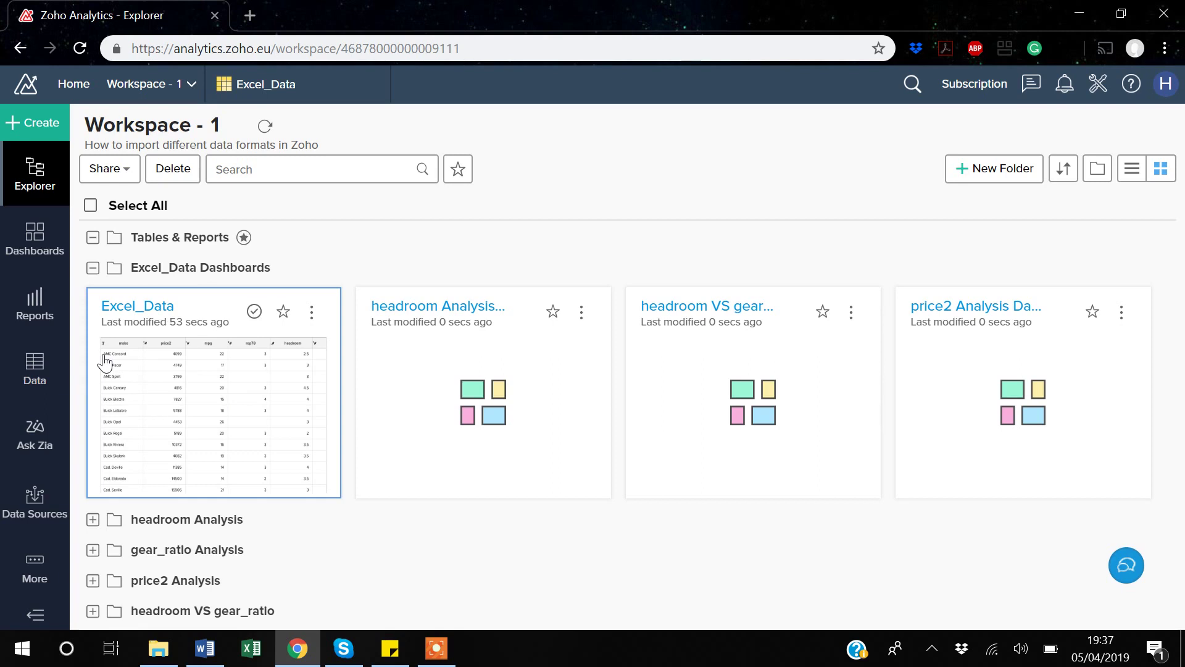
Step: Look over the options for creating tables and reports, and reopen Workspace - 1 from the home page's workspace list
{"action": "left_click", "coordinate": [38, 126]}
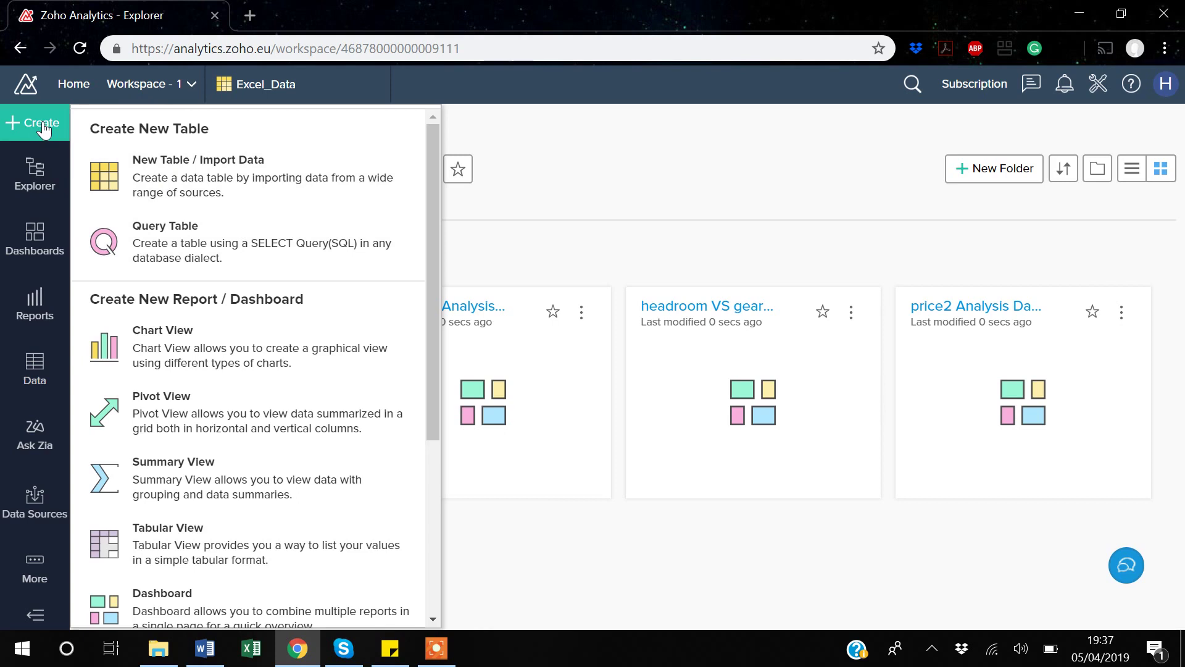
{"action": "left_click", "coordinate": [73, 90]}
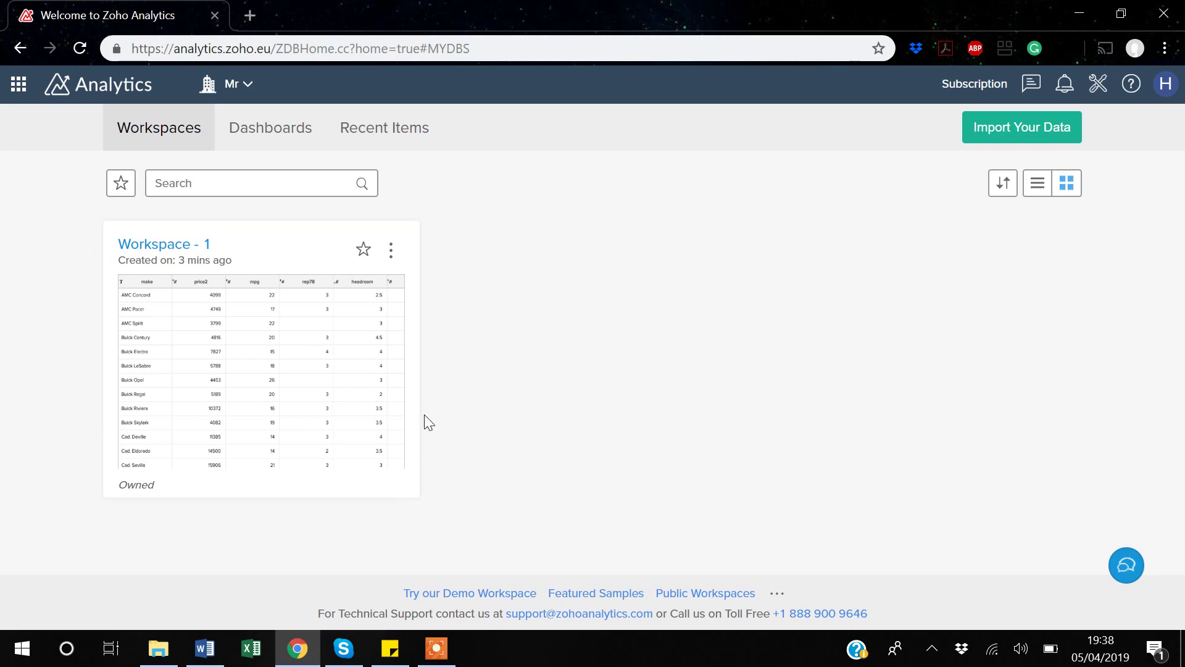
{"action": "left_click", "coordinate": [194, 353]}
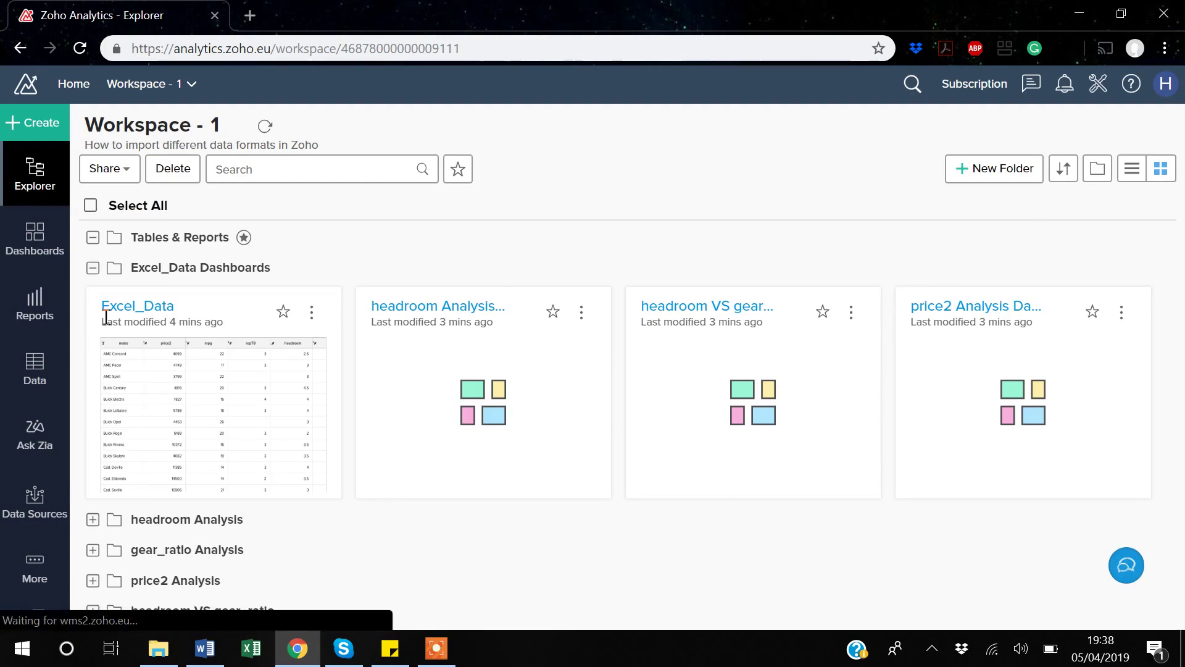
Step: Start importing a new table into Workspace - 1 with Files & Feeds as the data source
{"action": "left_click", "coordinate": [31, 130]}
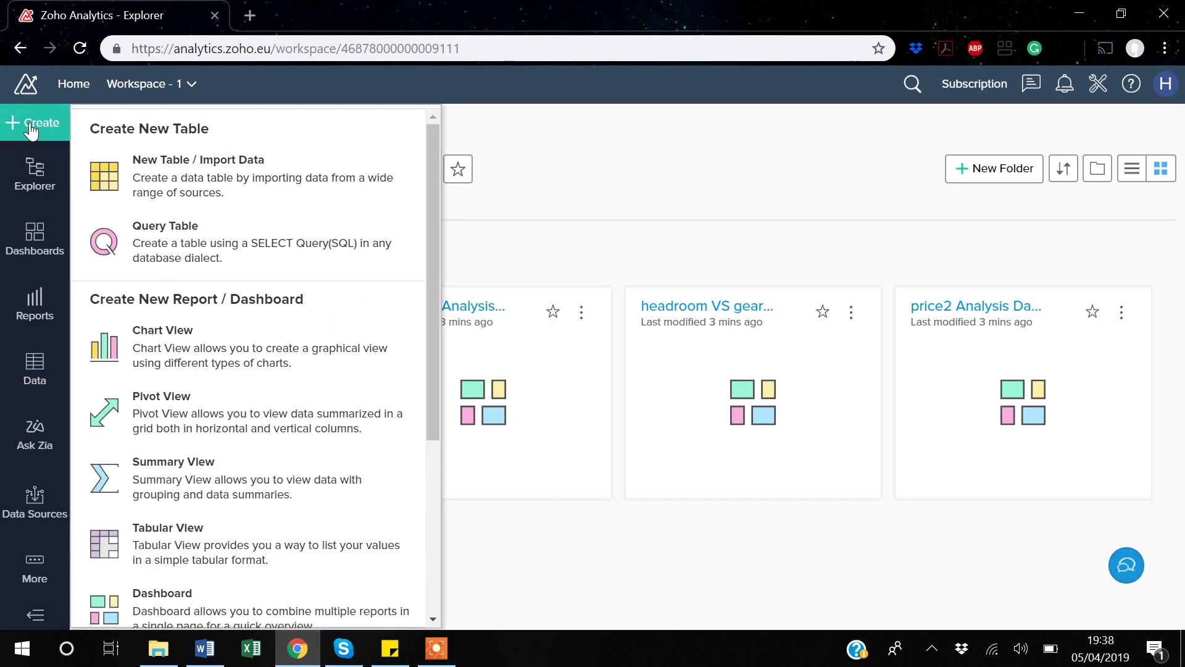
{"action": "left_click", "coordinate": [224, 176]}
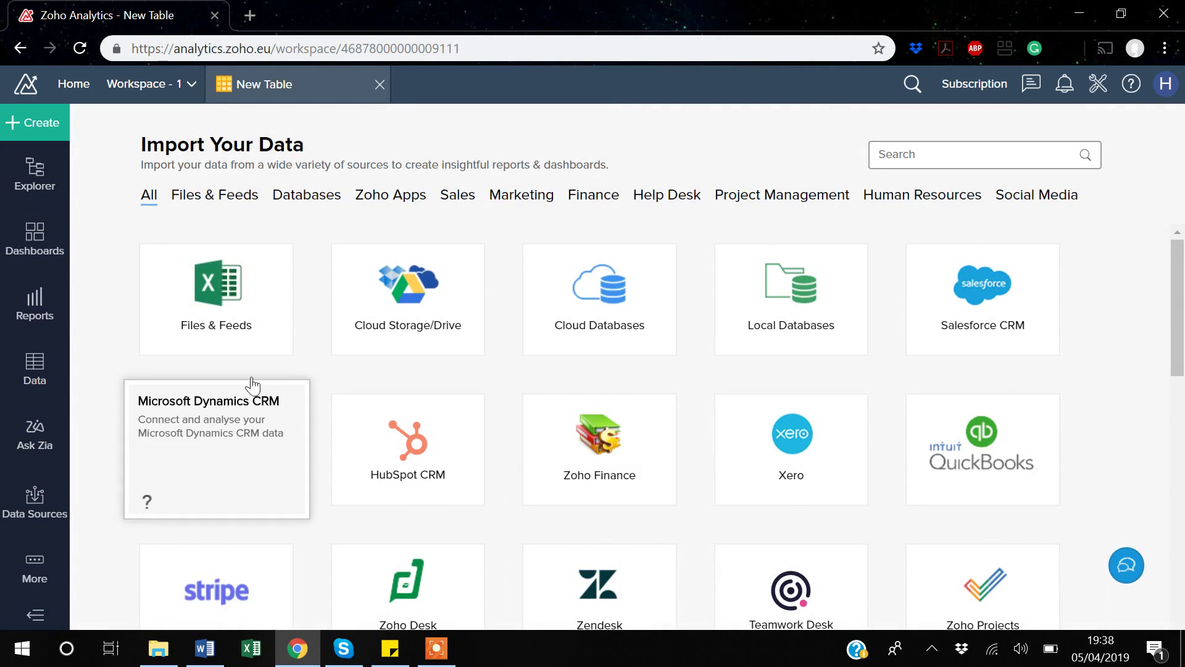
{"action": "left_click", "coordinate": [214, 295]}
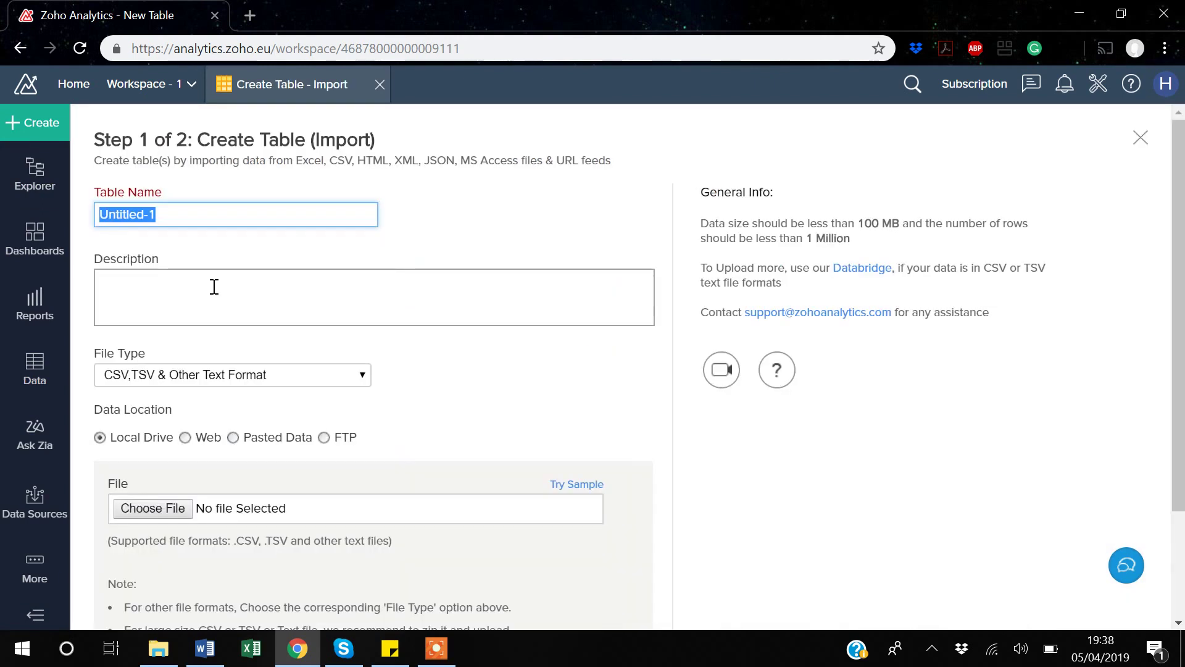
Step: Replace the default name of the new table with Csv_data
{"action": "left_click", "coordinate": [178, 212]}
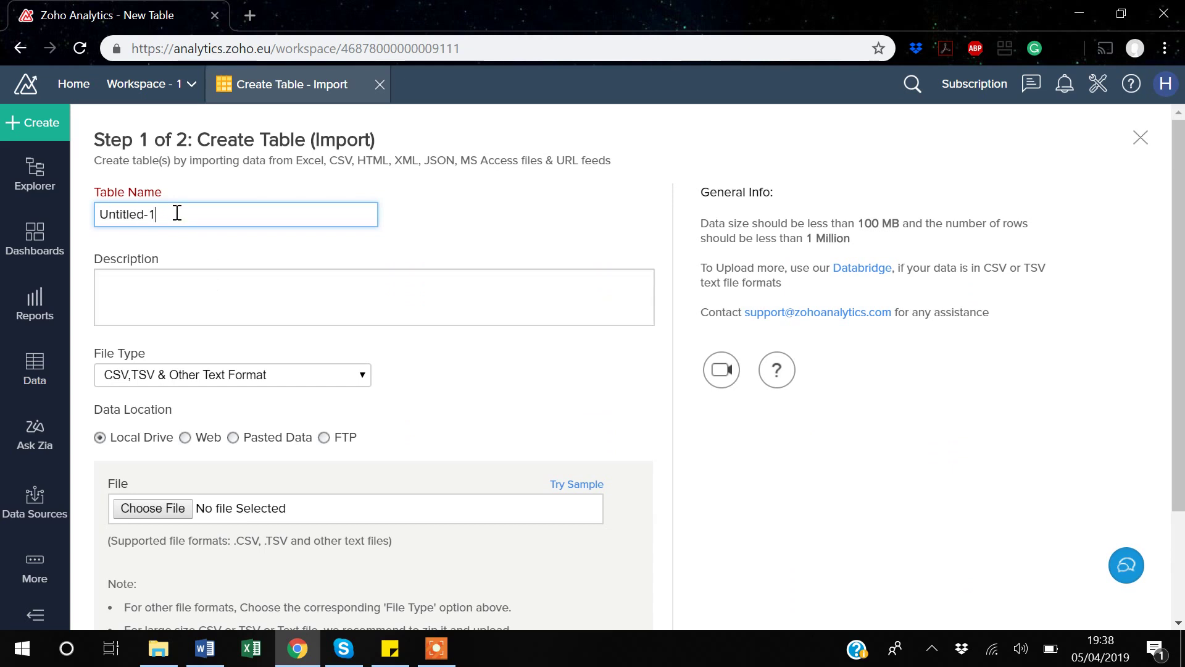
{"action": "key", "text": "BackSpace"}
{"action": "key", "text": "BackSpace"}
{"action": "key", "text": "BackSpace"}
{"action": "key", "text": "BackSpace"}
{"action": "key", "text": "BackSpace"}
{"action": "key", "text": "BackSpace"}
{"action": "key", "text": "BackSpace"}
{"action": "key", "text": "BackSpace"}
{"action": "key", "text": "BackSpace"}
{"action": "key", "text": "BackSpace"}
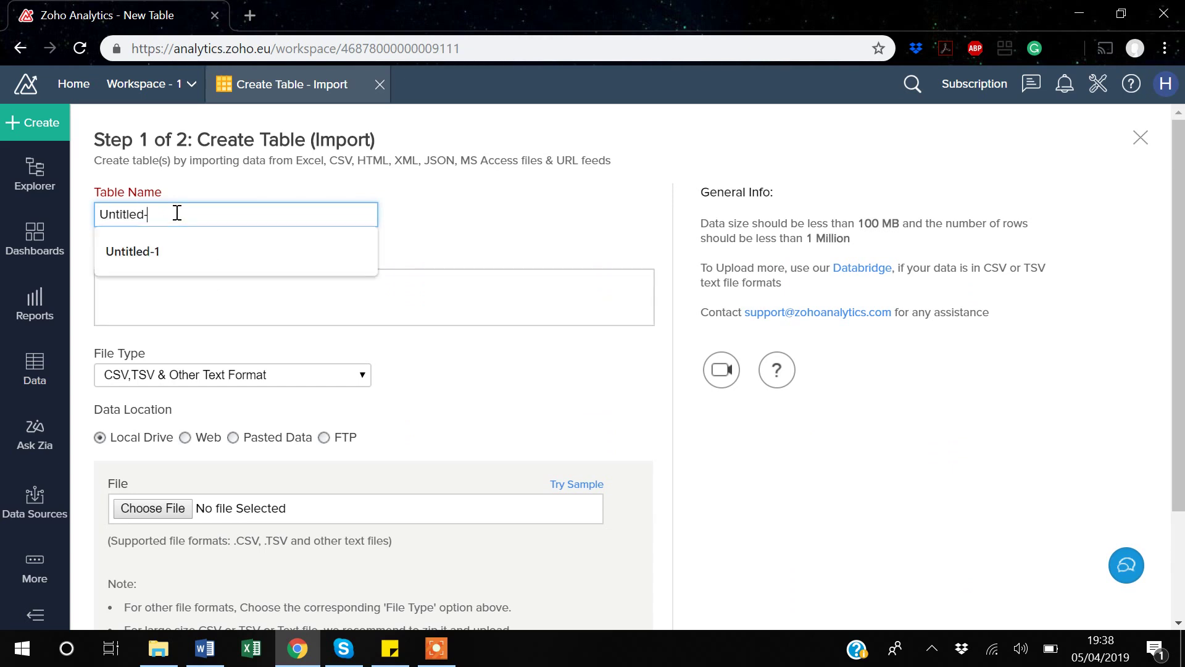
{"action": "type", "text": "Csc"}
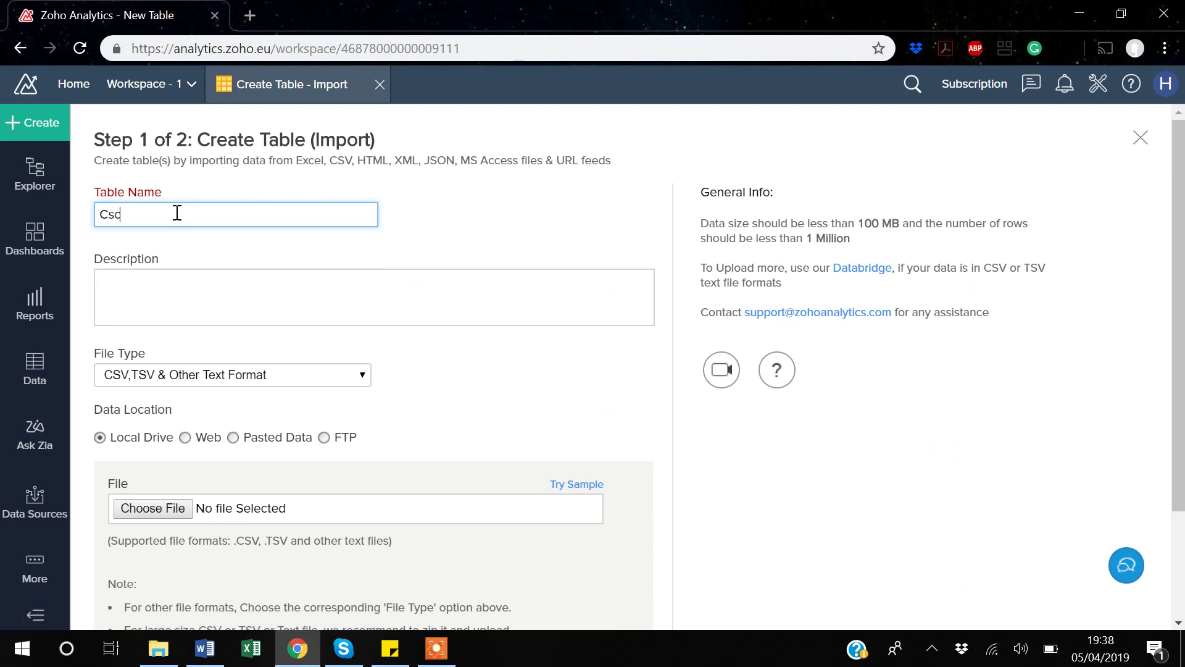
{"action": "type", "text": "_"}
{"action": "key", "text": "BackSpace"}
{"action": "key", "text": "BackSpace"}
{"action": "type", "text": "v_data"}
Step: Keep CSV,TSV & Other Text Format as the file type, choose csv_data from the local drive, and continue to the import preview
{"action": "left_click", "coordinate": [349, 384]}
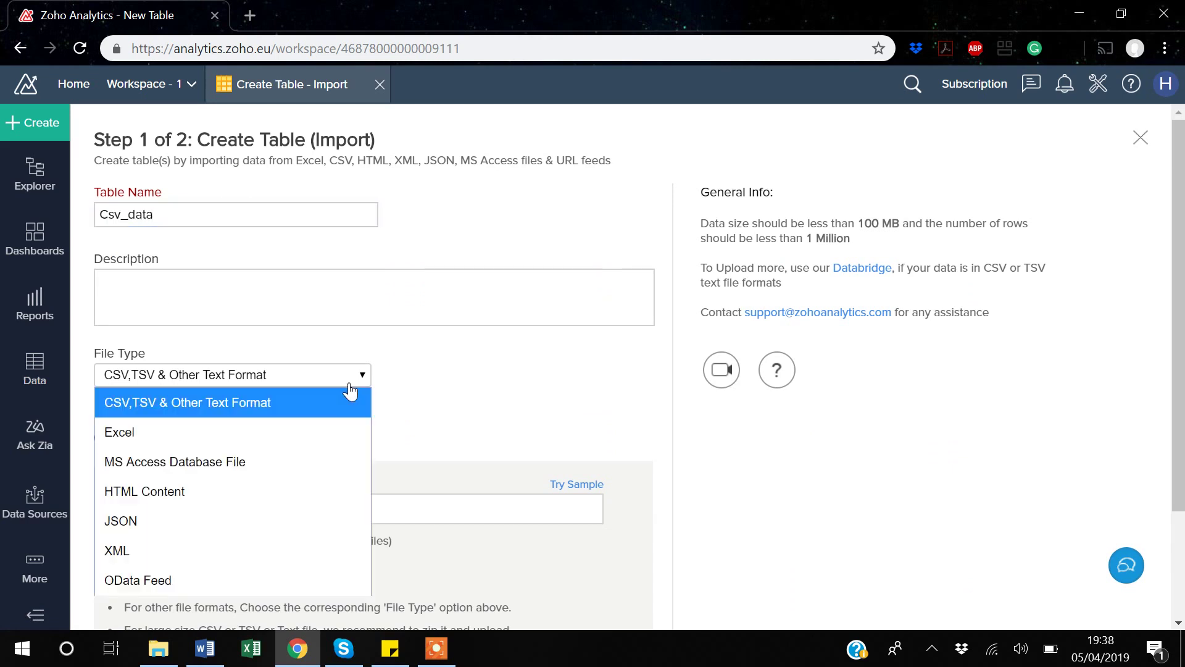
{"action": "left_click", "coordinate": [127, 404]}
{"action": "scroll", "coordinate": [126, 411], "scroll_direction": "down", "scroll_amount": 2}
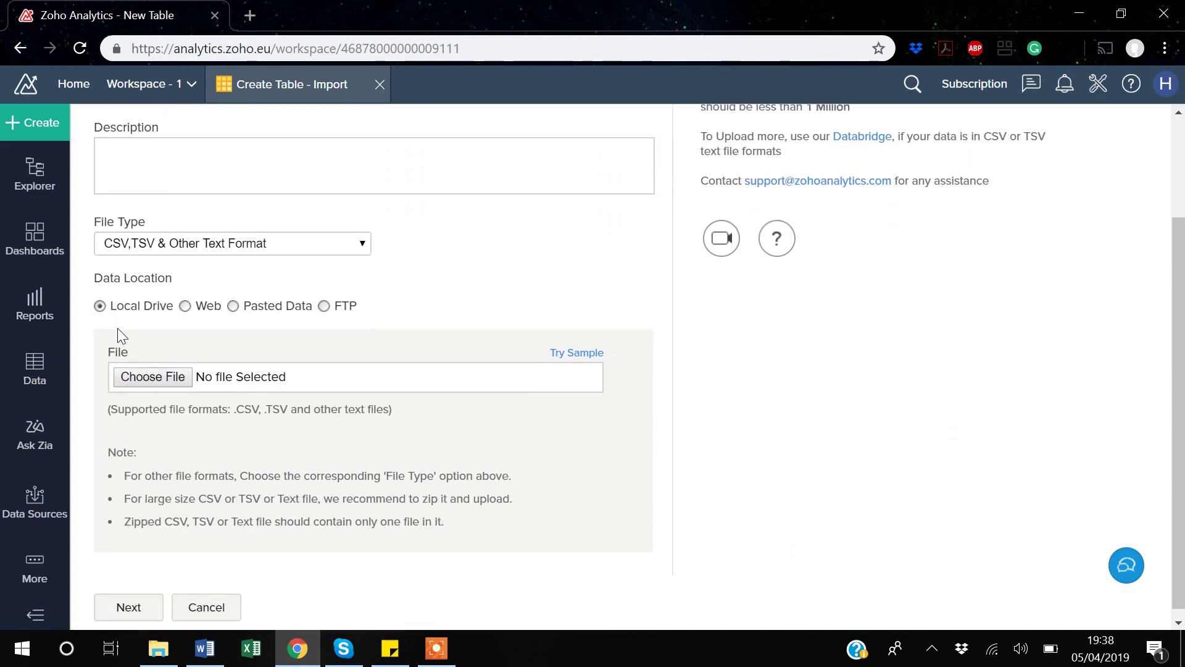
{"action": "left_click", "coordinate": [152, 383]}
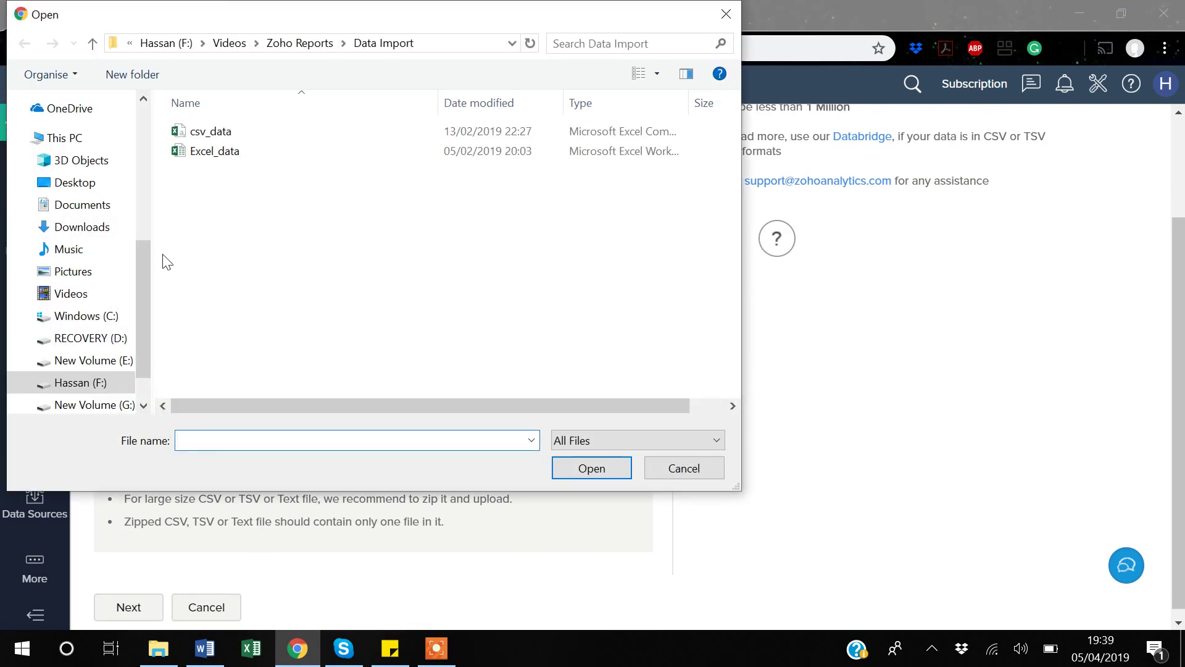
{"action": "left_click", "coordinate": [198, 134]}
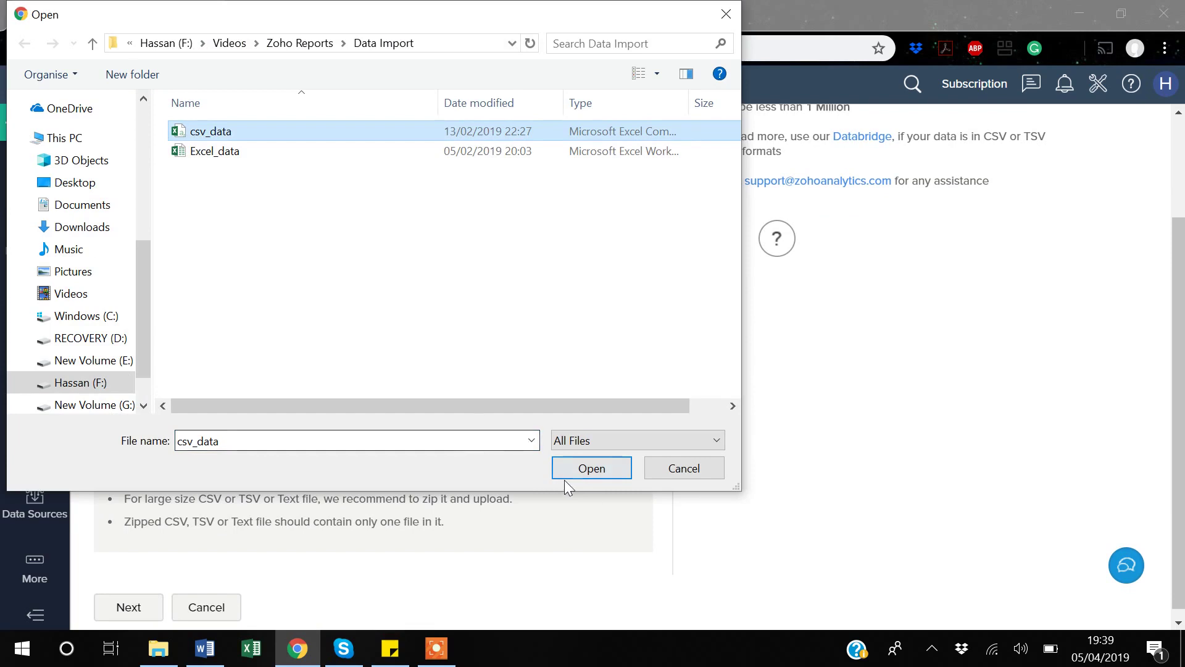
{"action": "left_click", "coordinate": [584, 469]}
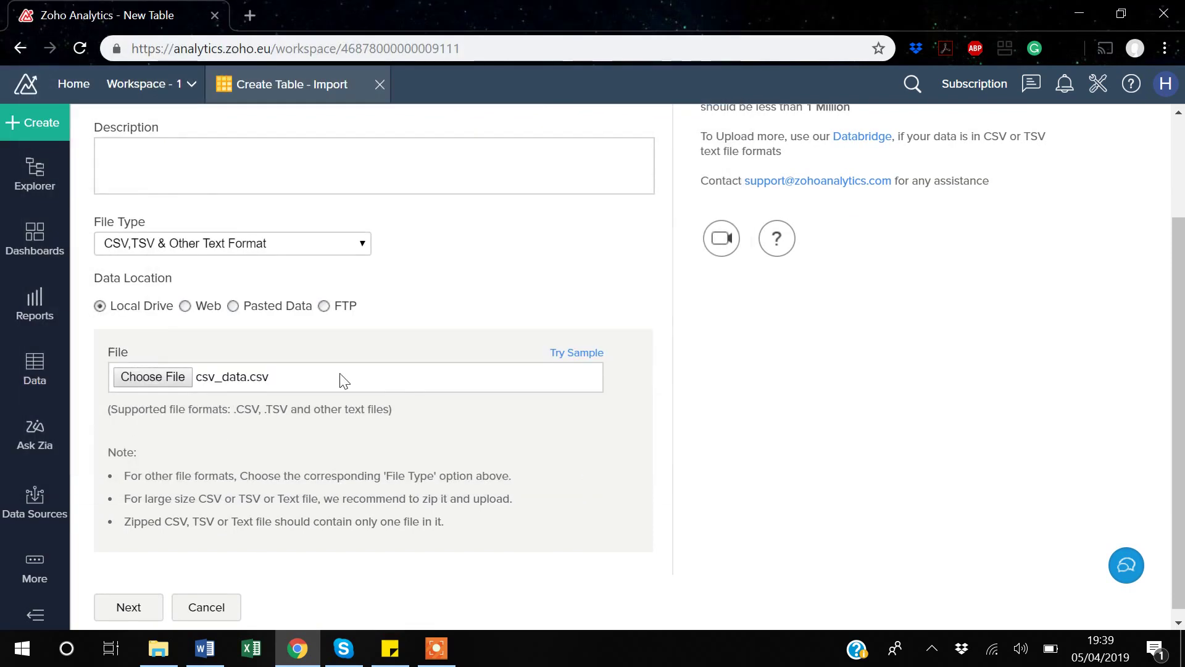
{"action": "scroll", "coordinate": [344, 381], "scroll_direction": "down", "scroll_amount": 1}
{"action": "left_click", "coordinate": [142, 598]}
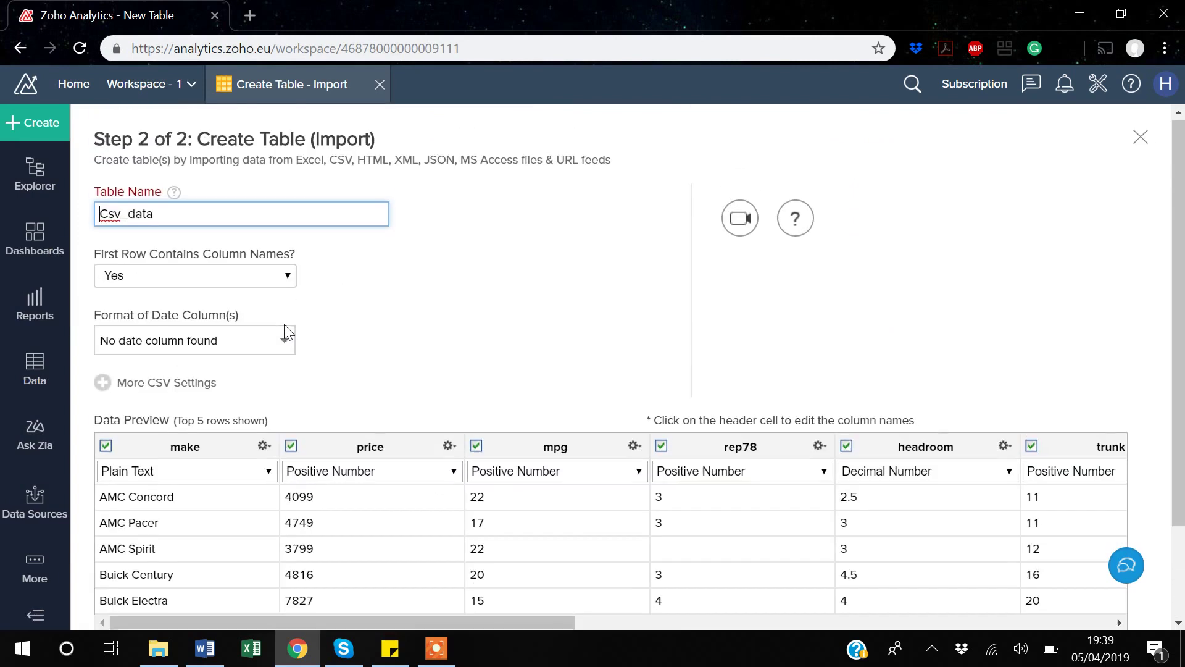
Step: Create the Csv_data table with the default import settings, close the summary, and dismiss the offer to auto-generate reports
{"action": "scroll", "coordinate": [284, 324], "scroll_direction": "down", "scroll_amount": 3}
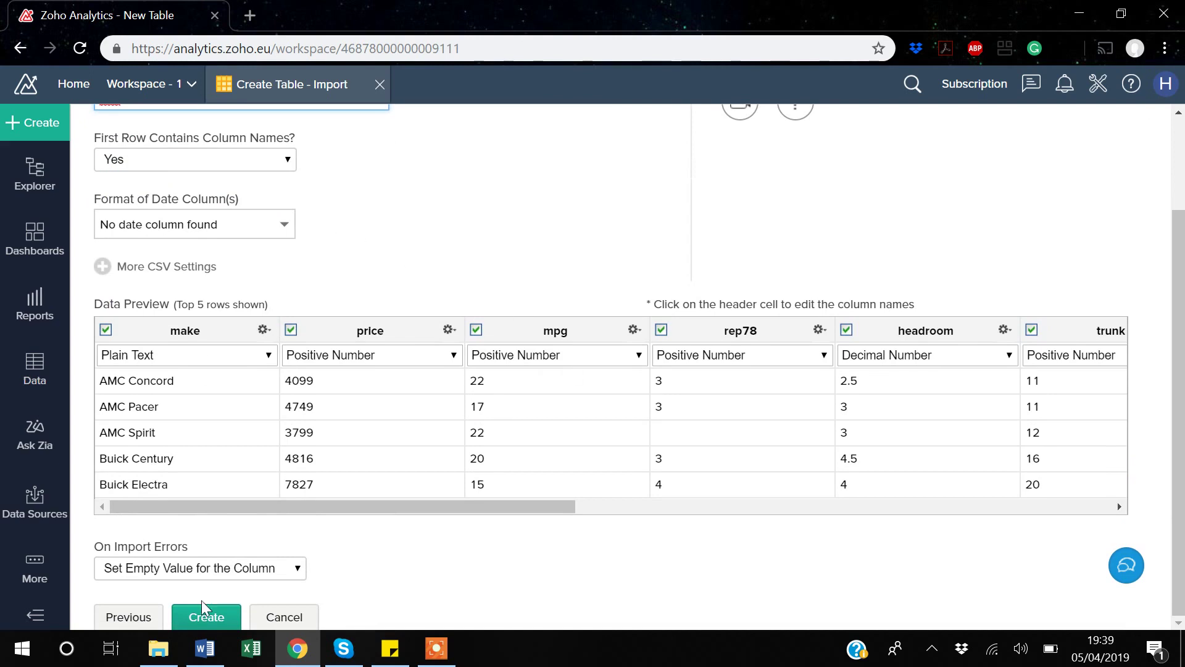
{"action": "left_click", "coordinate": [206, 617]}
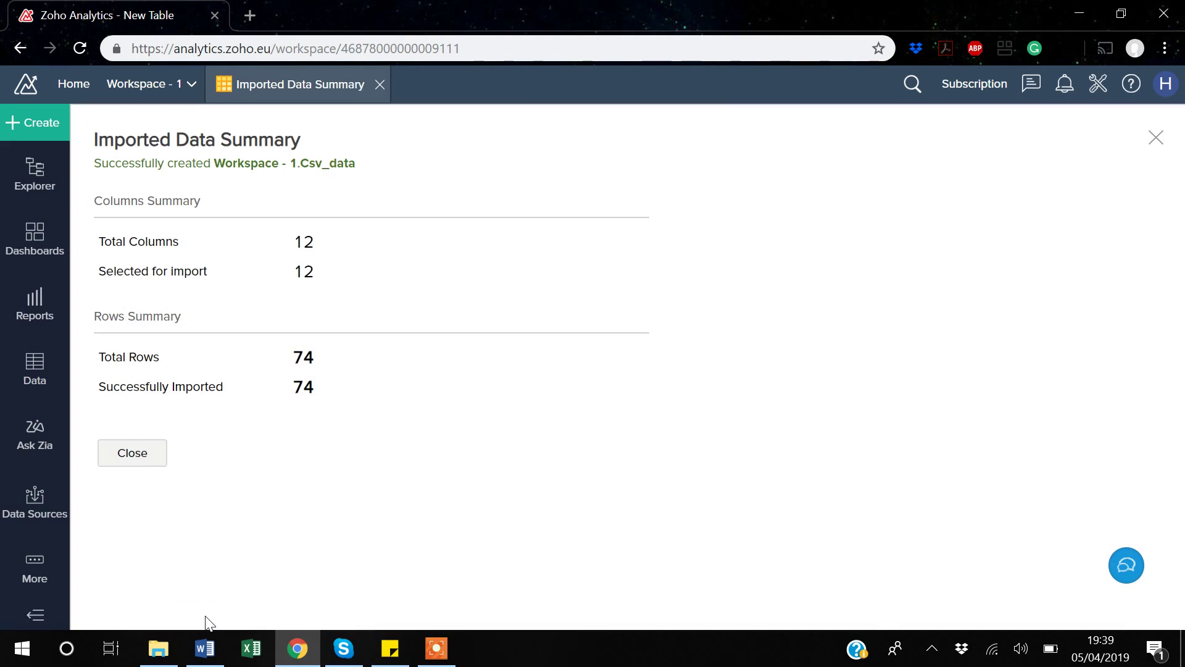
{"action": "left_click", "coordinate": [142, 458]}
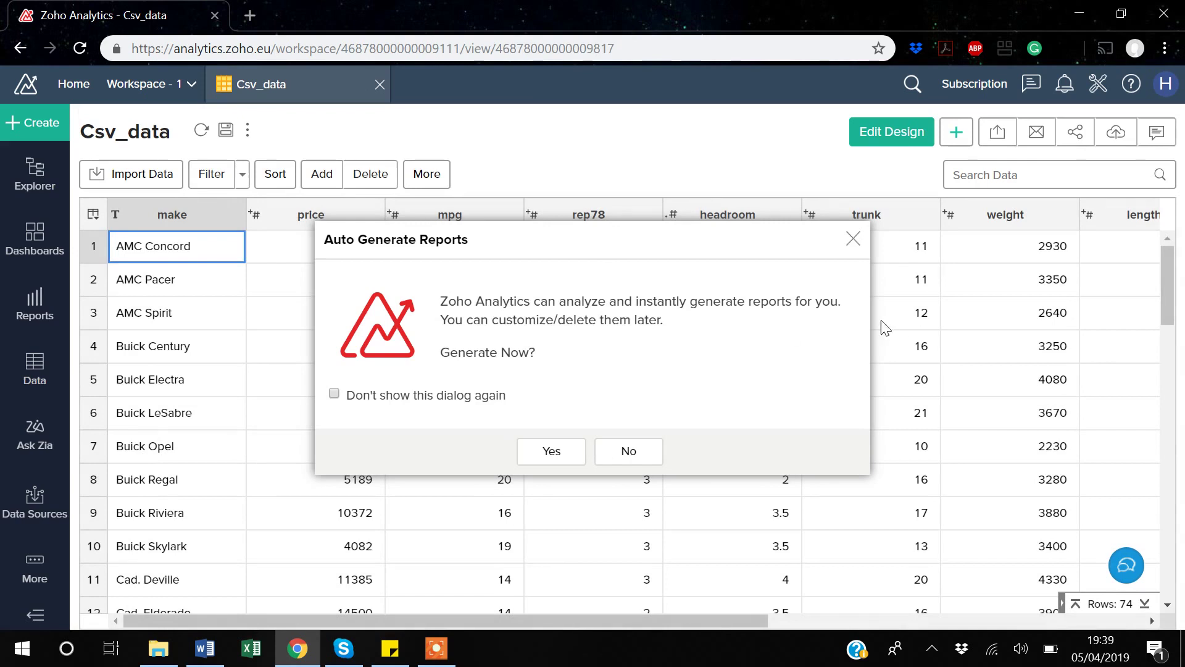
{"action": "left_click", "coordinate": [852, 241]}
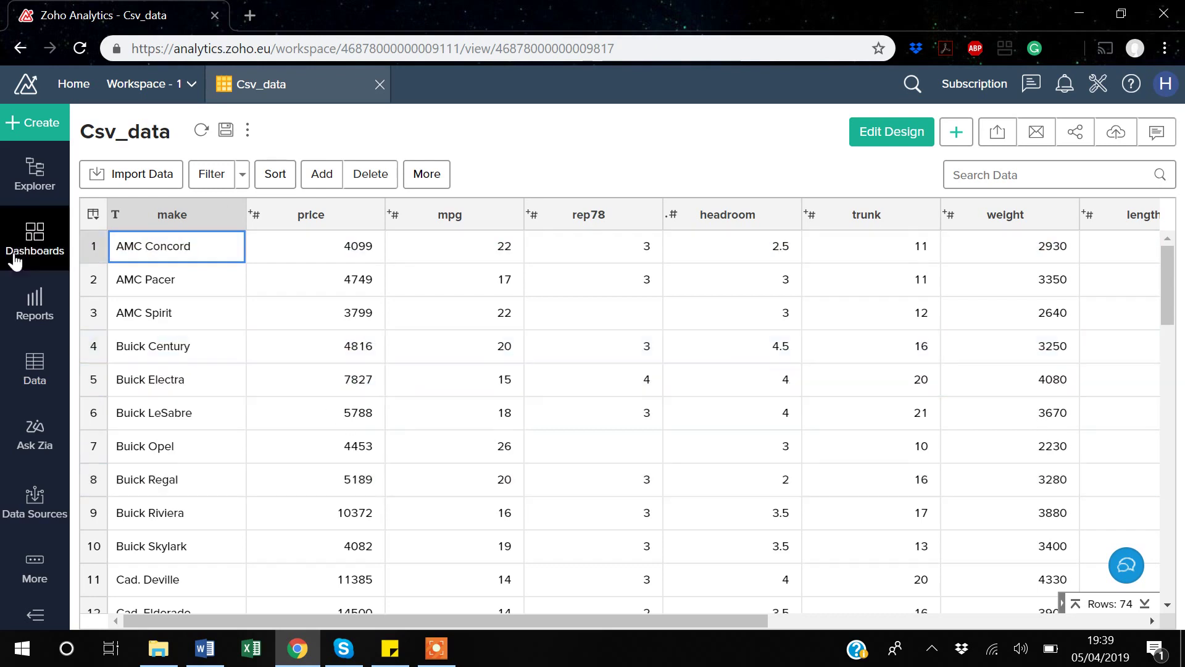
Step: Return to the workspace's Explorer and start importing another new table with Cloud Storage/Drive as the data source
{"action": "left_click", "coordinate": [25, 187]}
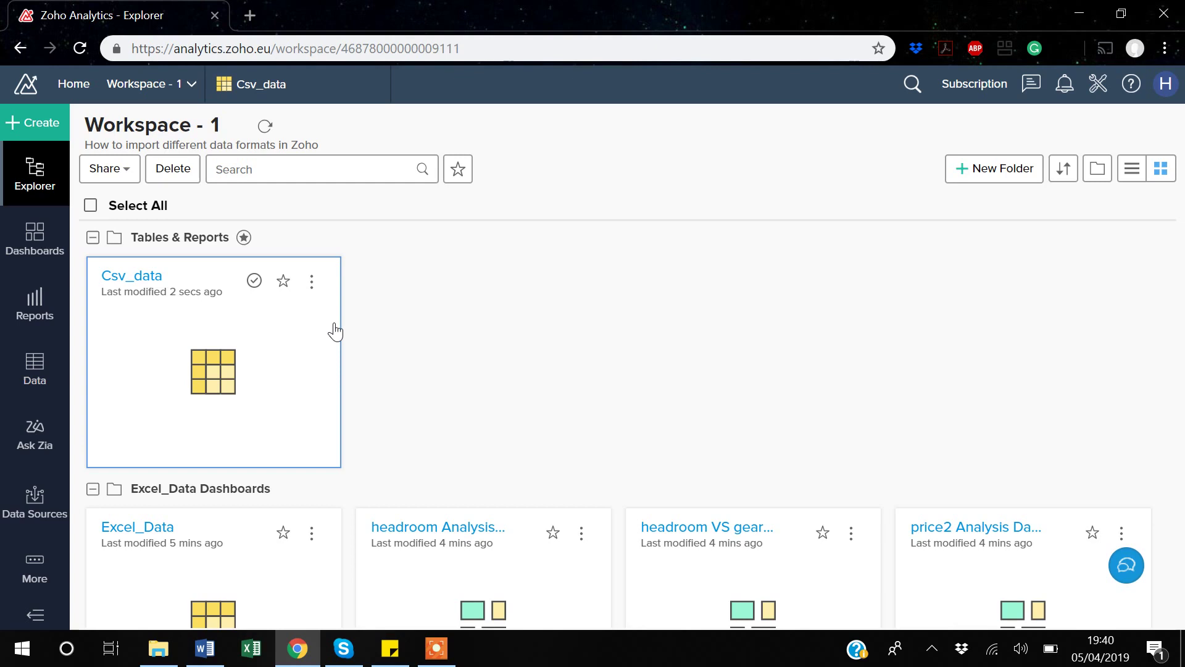
{"action": "left_click", "coordinate": [41, 128]}
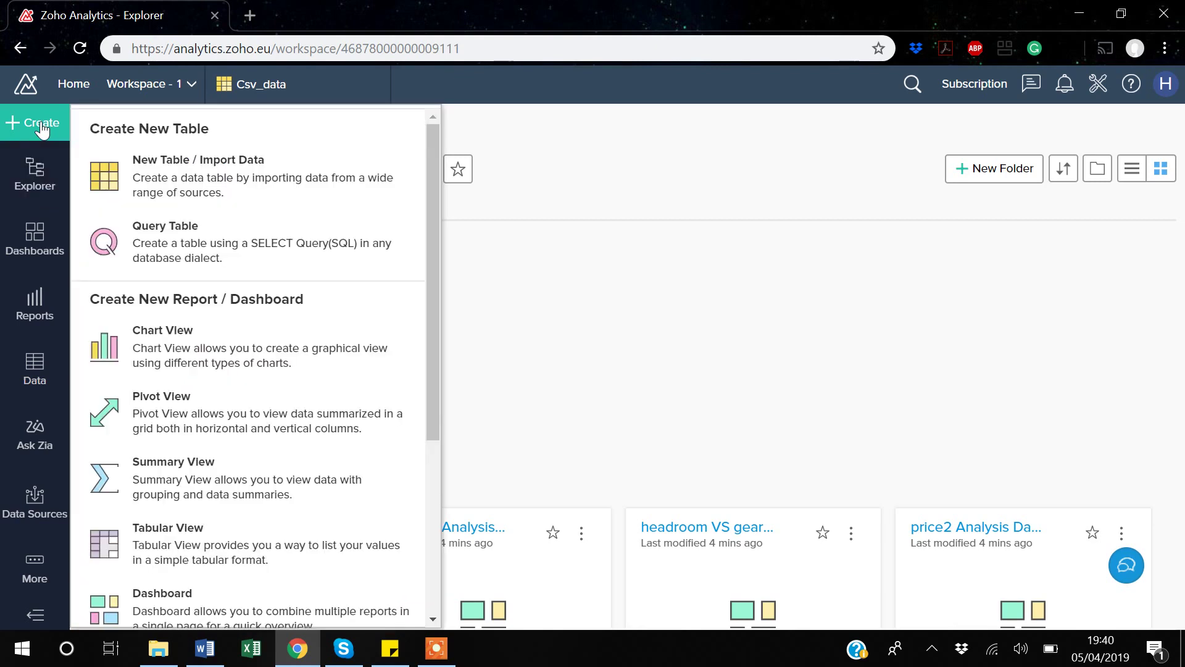
{"action": "left_click", "coordinate": [201, 178]}
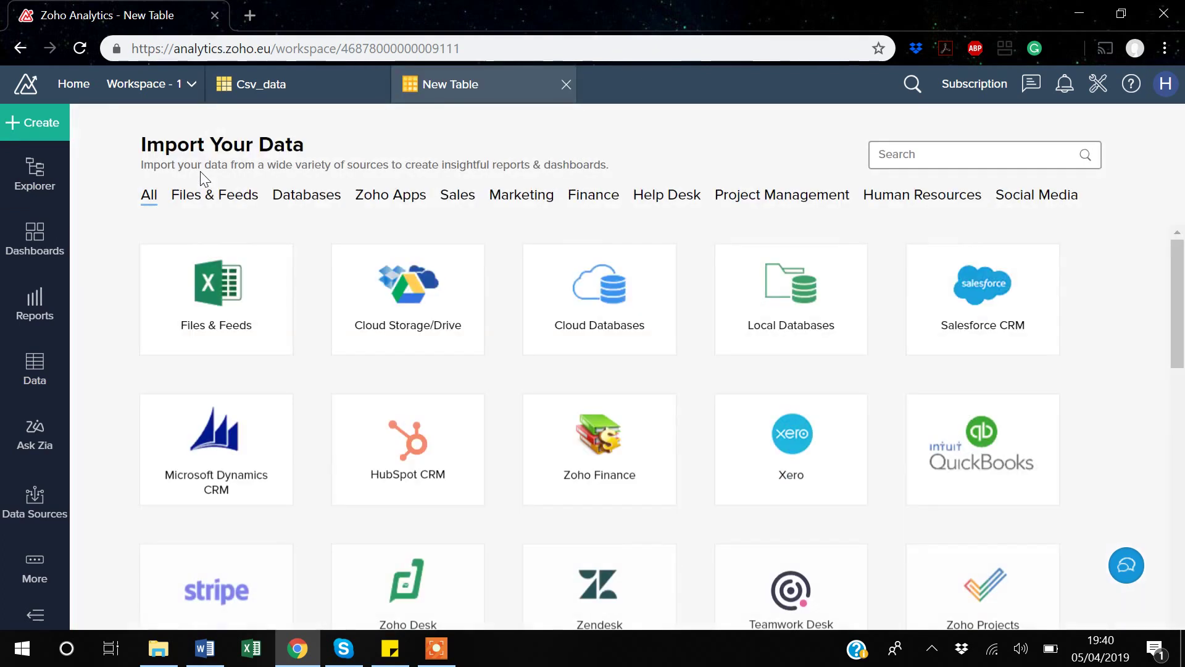
{"action": "mouse_move", "coordinate": [442, 338]}
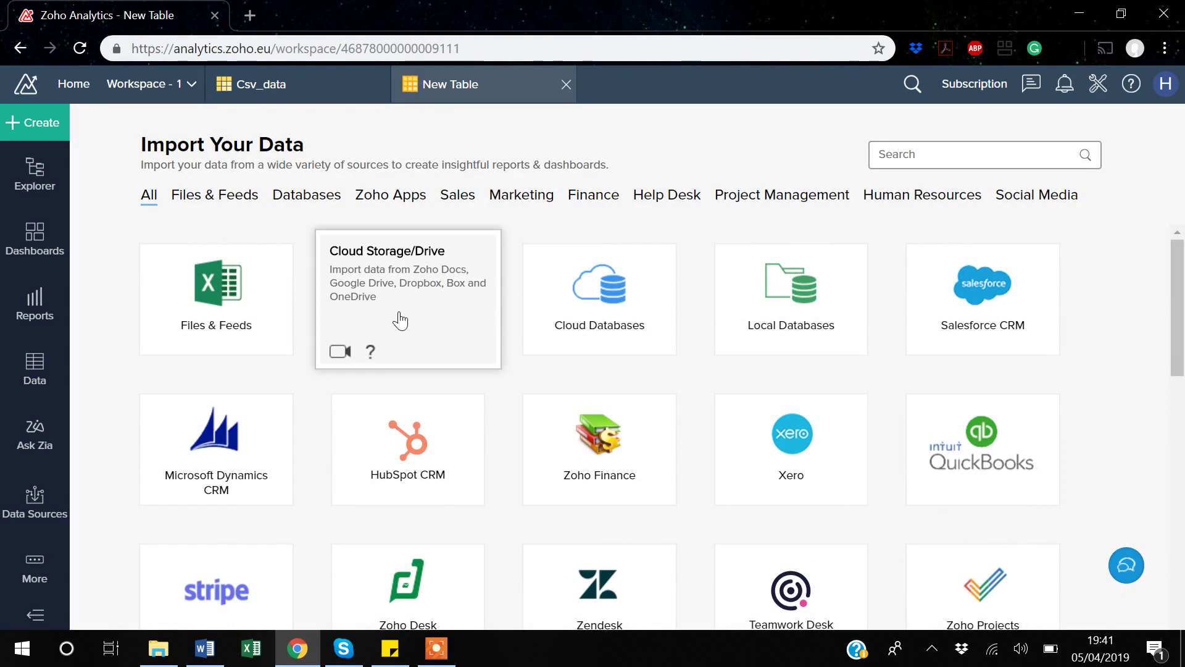
{"action": "left_click", "coordinate": [400, 320]}
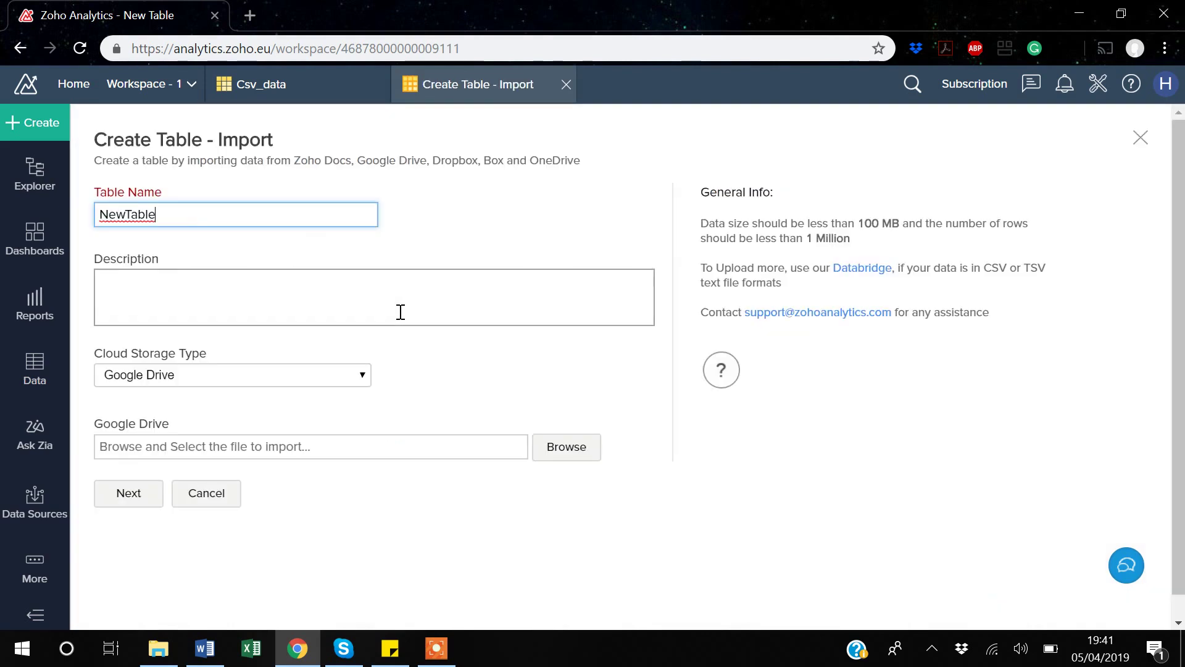
Step: Replace the default name of the new table with Data_google_drive
{"action": "key", "text": "BackSpace"}
{"action": "key", "text": "BackSpace"}
{"action": "key", "text": "BackSpace"}
{"action": "key", "text": "BackSpace"}
{"action": "key", "text": "BackSpace"}
{"action": "key", "text": "BackSpace"}
{"action": "key", "text": "BackSpace"}
{"action": "key", "text": "BackSpace"}
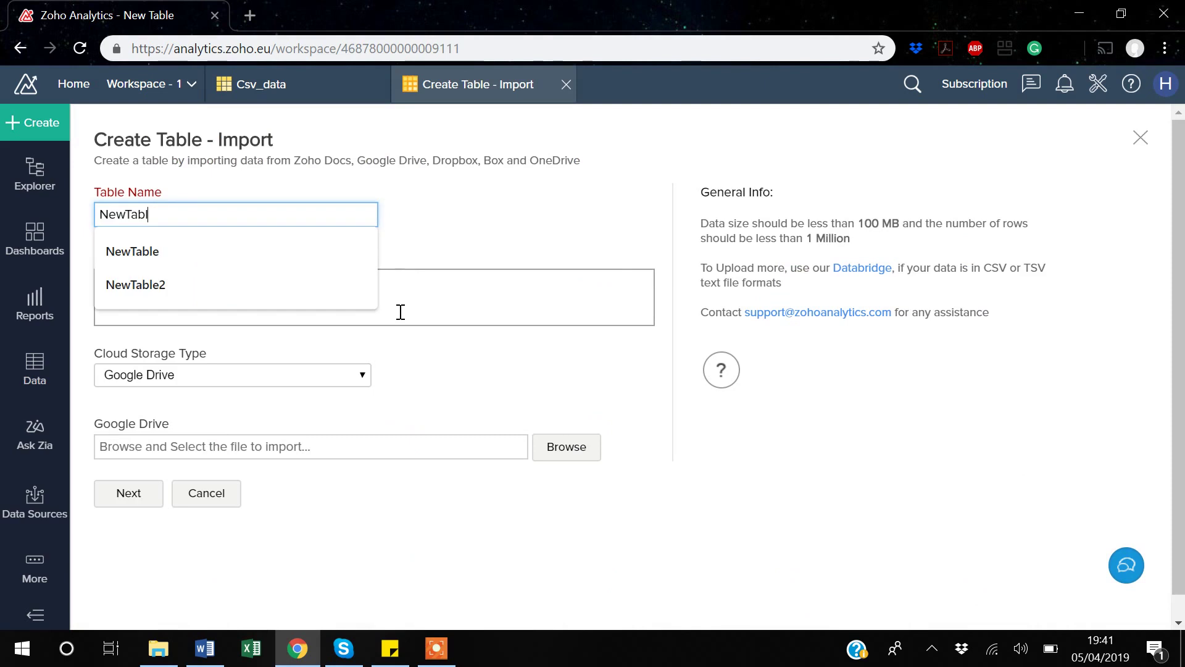
{"action": "type", "text": "Data"}
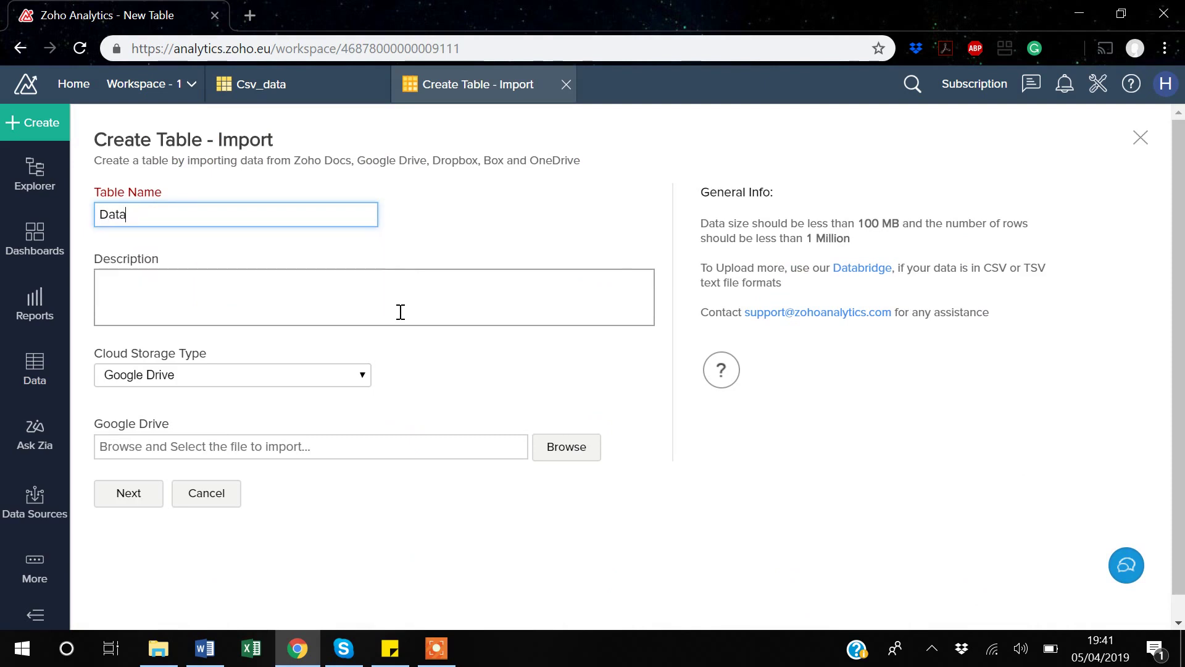
{"action": "type", "text": "_"}
{"action": "type", "text": "gpd"}
{"action": "key", "text": "BackSpace"}
{"action": "key", "text": "BackSpace"}
{"action": "type", "text": "oogel"}
{"action": "key", "text": "BackSpace"}
{"action": "key", "text": "BackSpace"}
{"action": "type", "text": "le_drive"}
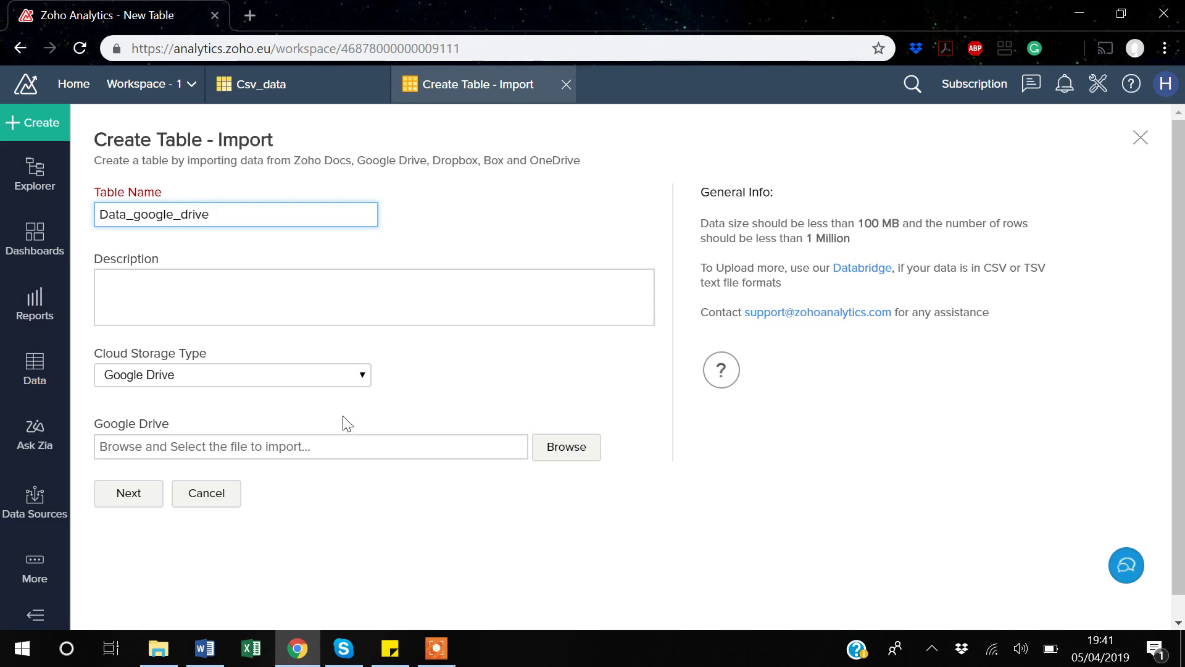
Step: Select the Tableau Auto Data spreadsheet from Google Drive as the import file and continue to the sheet selection
{"action": "scroll", "coordinate": [348, 423], "scroll_direction": "down", "scroll_amount": 1}
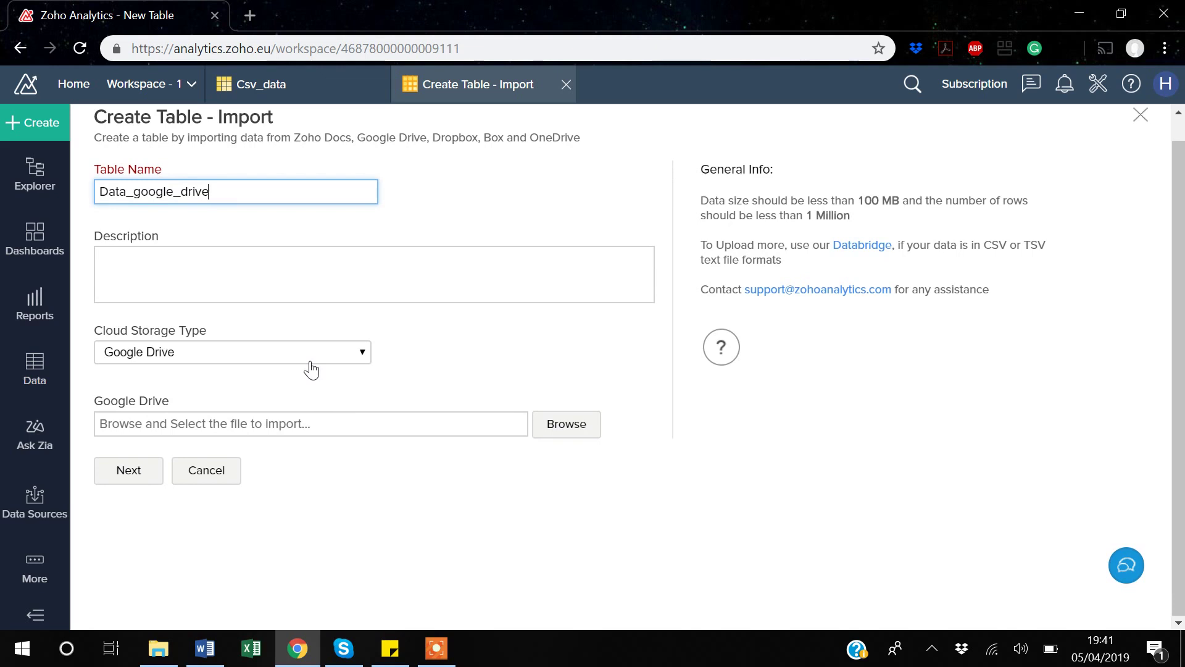
{"action": "left_click", "coordinate": [572, 433]}
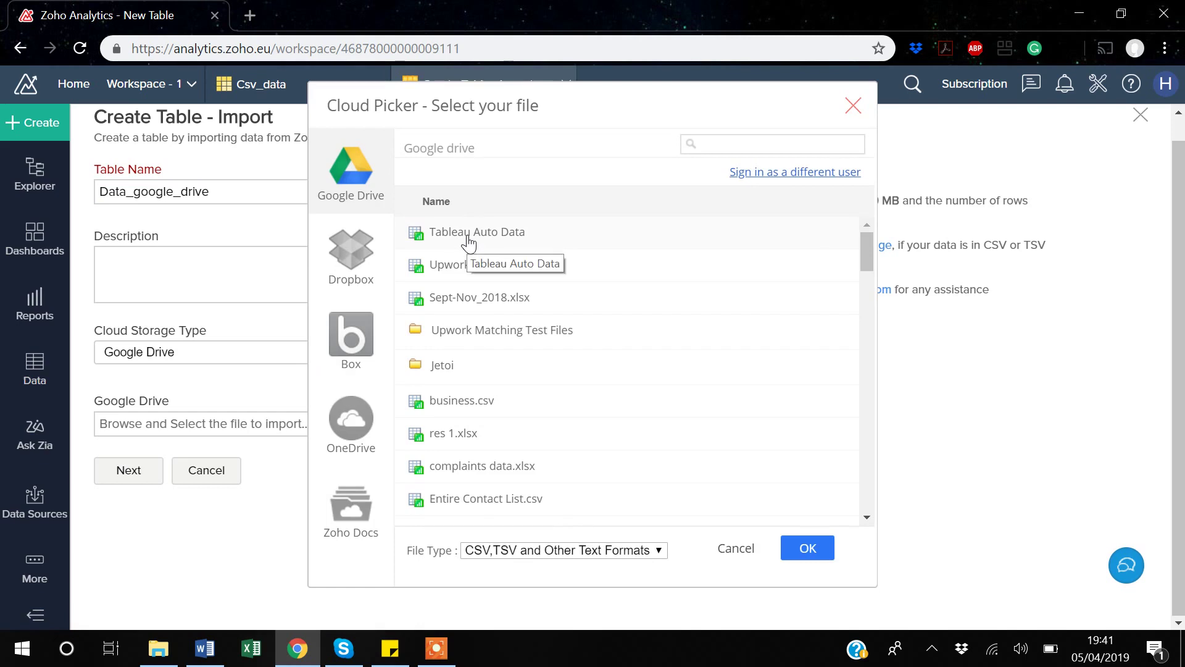
{"action": "left_click", "coordinate": [468, 243]}
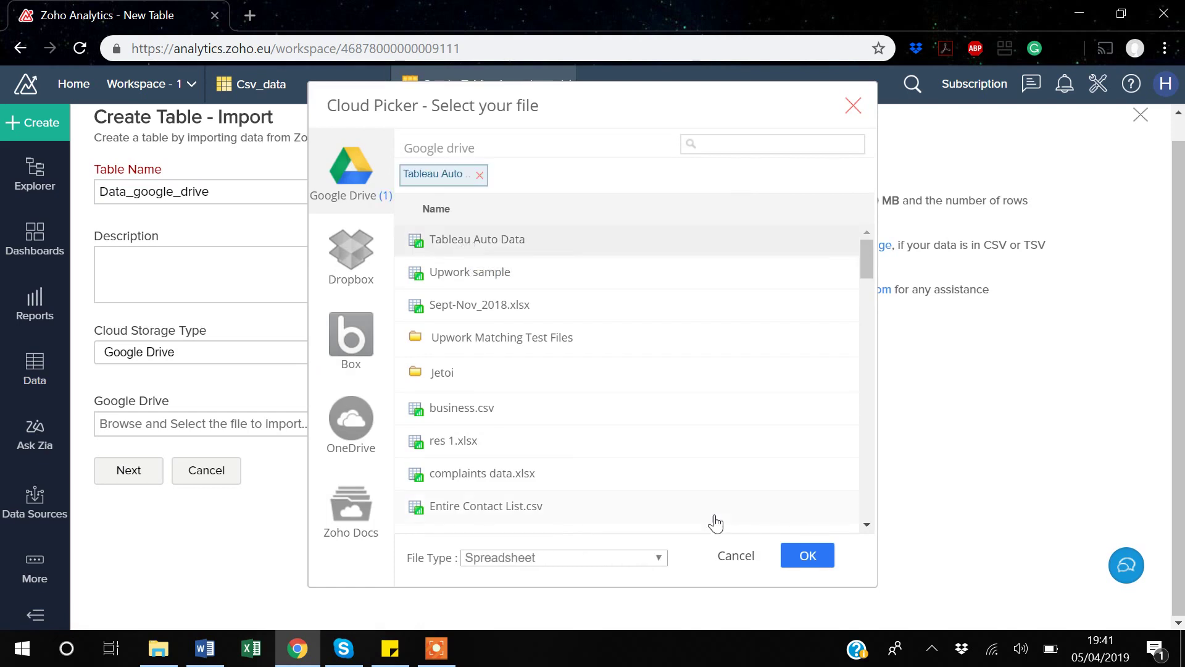
{"action": "left_click", "coordinate": [823, 565]}
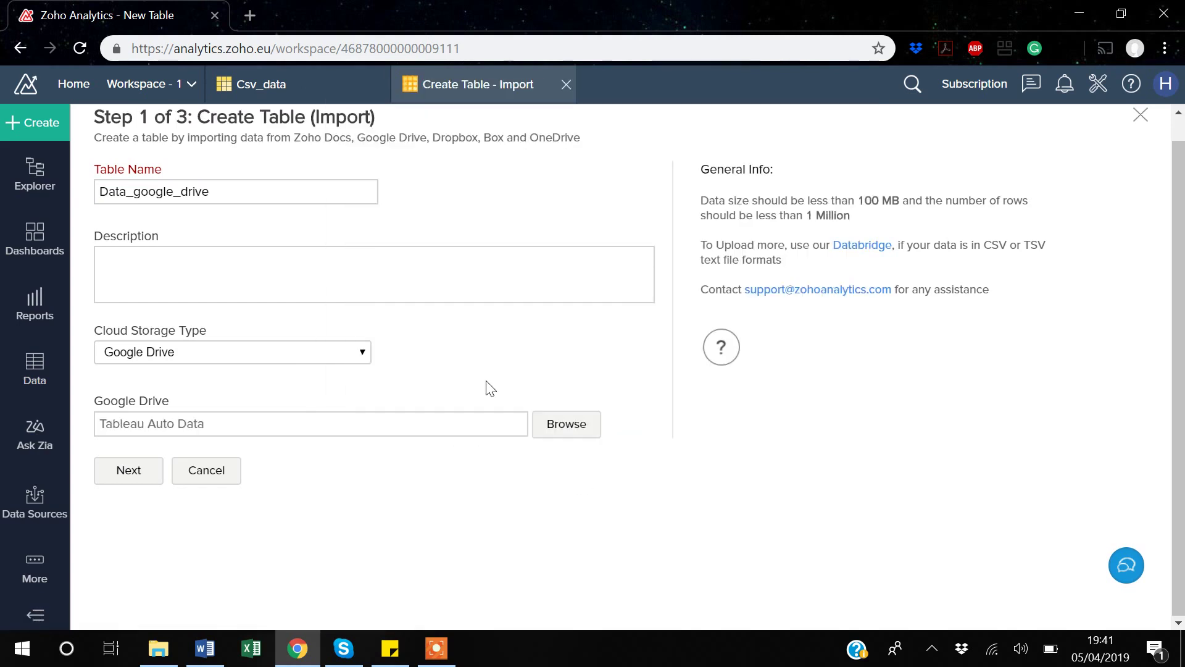
{"action": "left_click", "coordinate": [127, 474]}
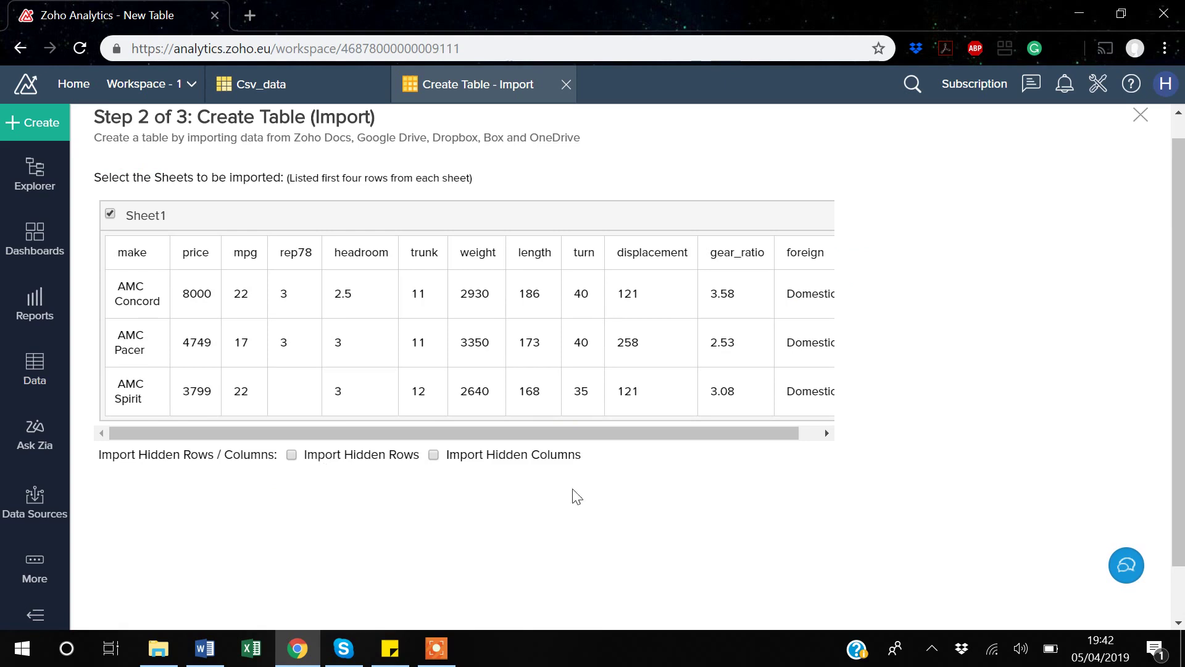
Step: Import Sheet1 with the default column settings and create the Data_google_drive table
{"action": "scroll", "coordinate": [488, 481], "scroll_direction": "down", "scroll_amount": 2}
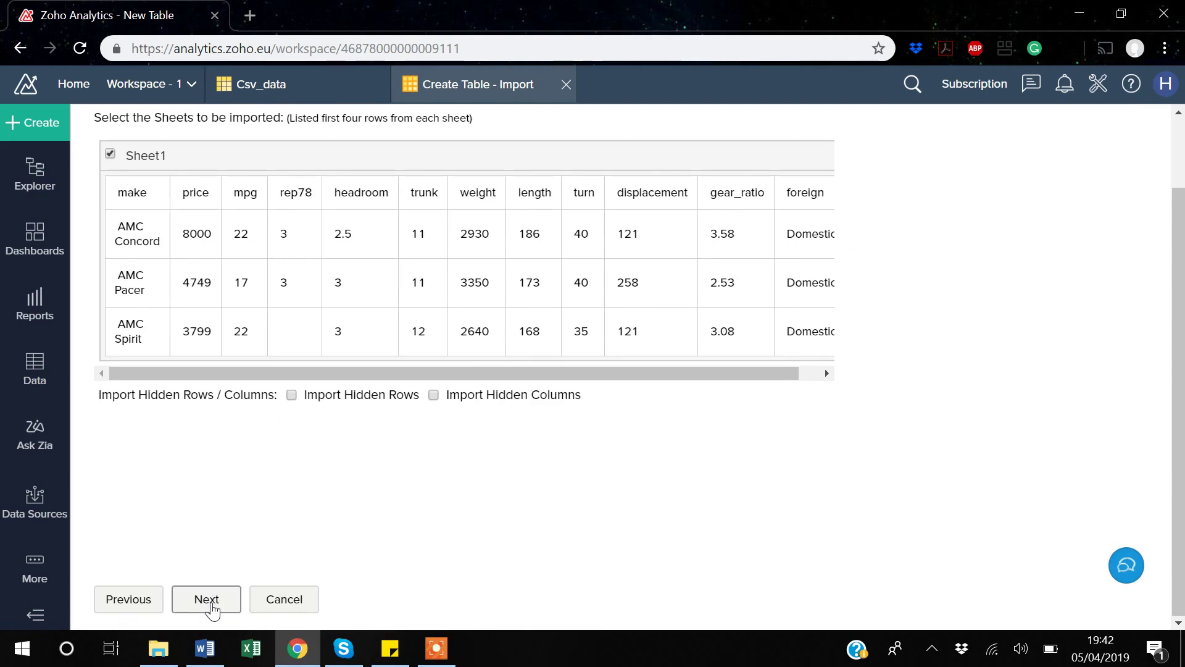
{"action": "left_click", "coordinate": [211, 605]}
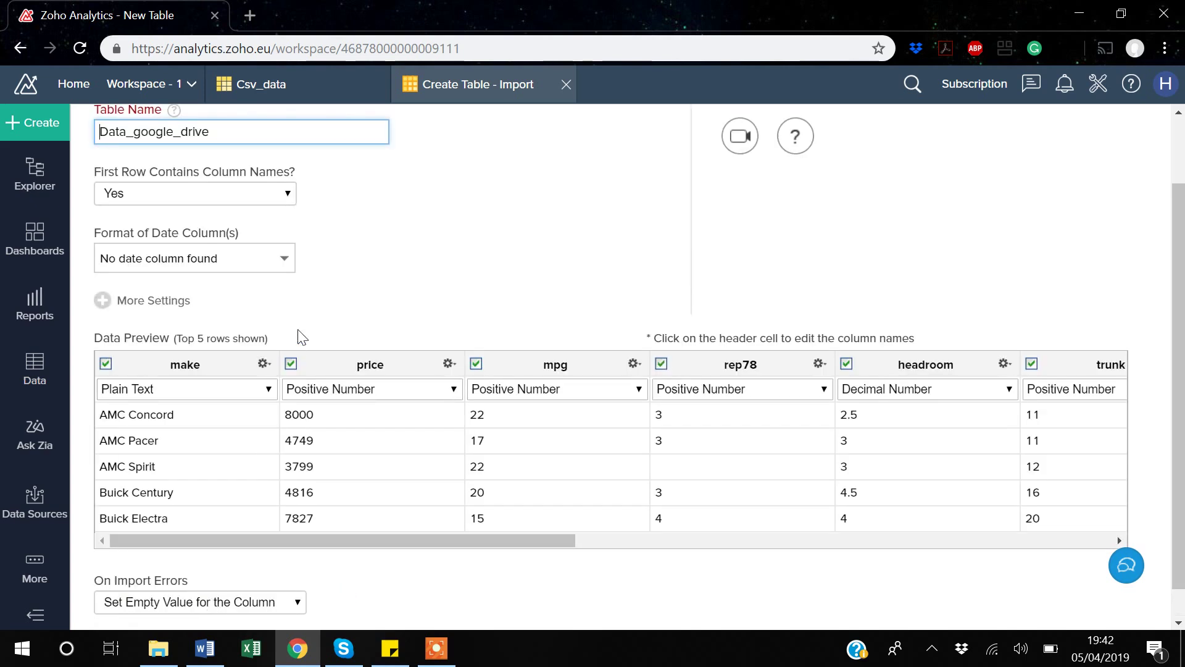
{"action": "scroll", "coordinate": [302, 337], "scroll_direction": "up", "scroll_amount": 2}
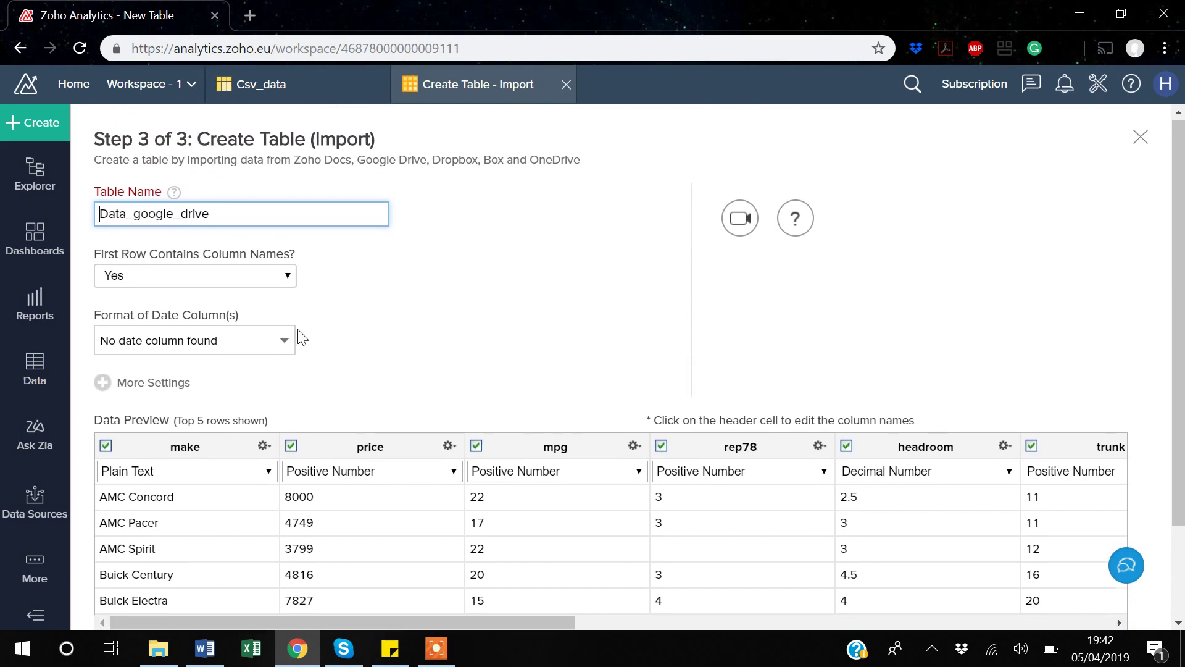
{"action": "scroll", "coordinate": [302, 337], "scroll_direction": "down", "scroll_amount": 1}
{"action": "scroll", "coordinate": [302, 337], "scroll_direction": "down", "scroll_amount": 3}
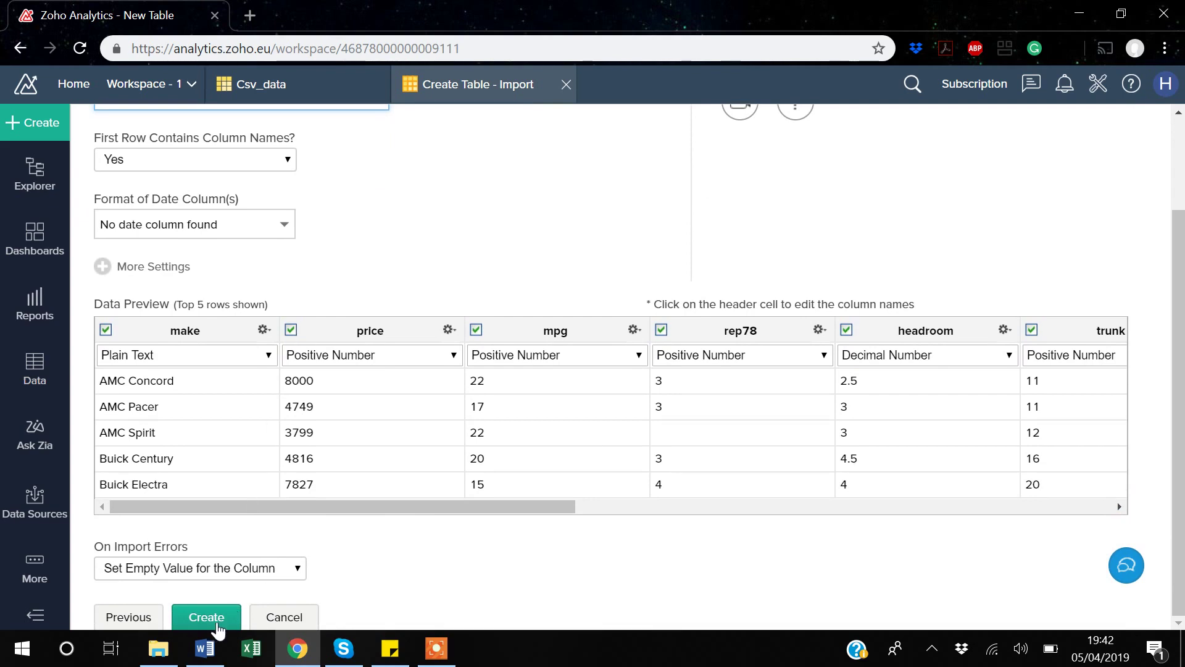
{"action": "left_click", "coordinate": [213, 620]}
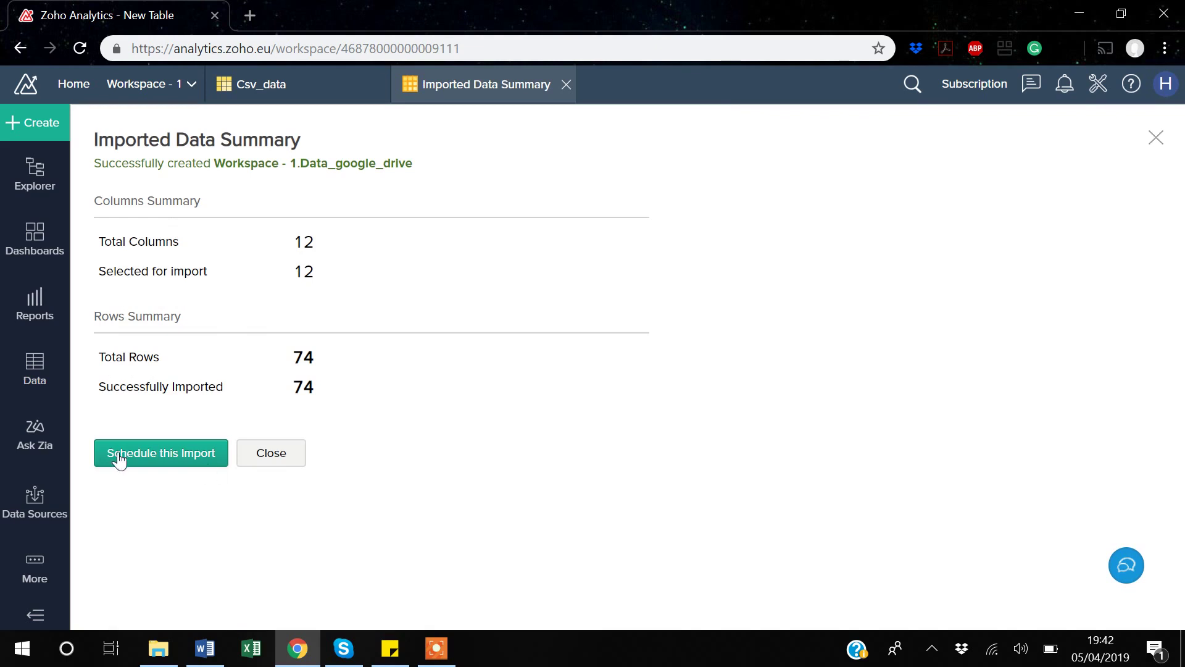
Step: Look over the schedule settings for this import, try repeating it Every 'N' Hours, and leave without saving
{"action": "left_click", "coordinate": [154, 455]}
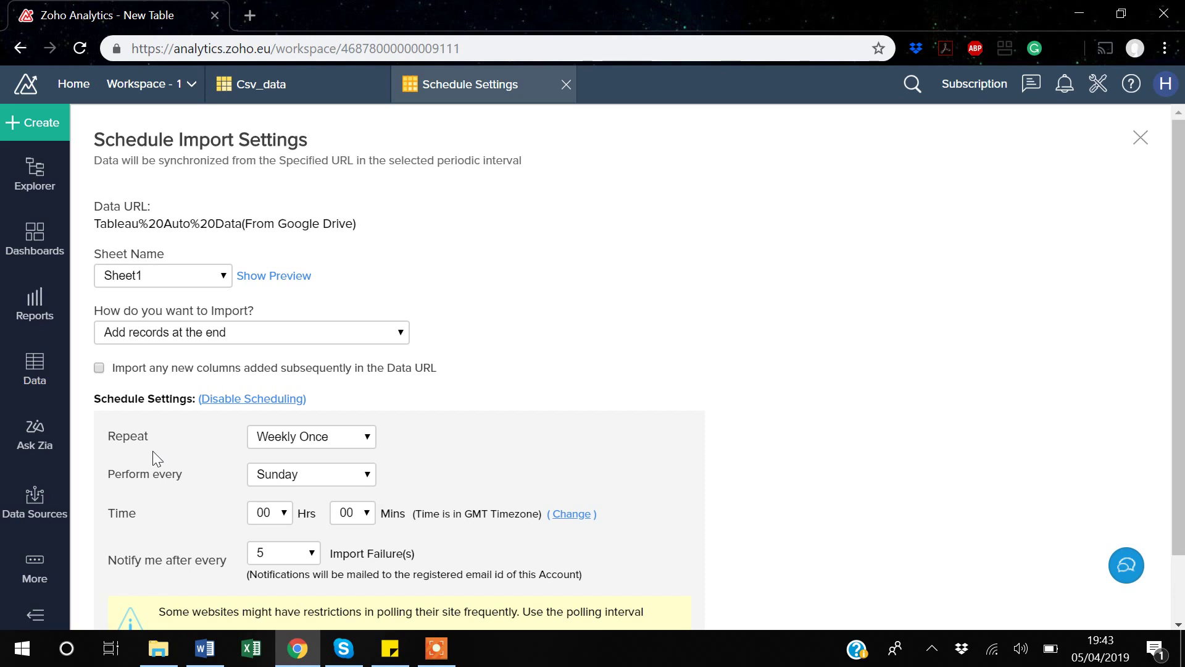
{"action": "scroll", "coordinate": [153, 450], "scroll_direction": "down", "scroll_amount": 2}
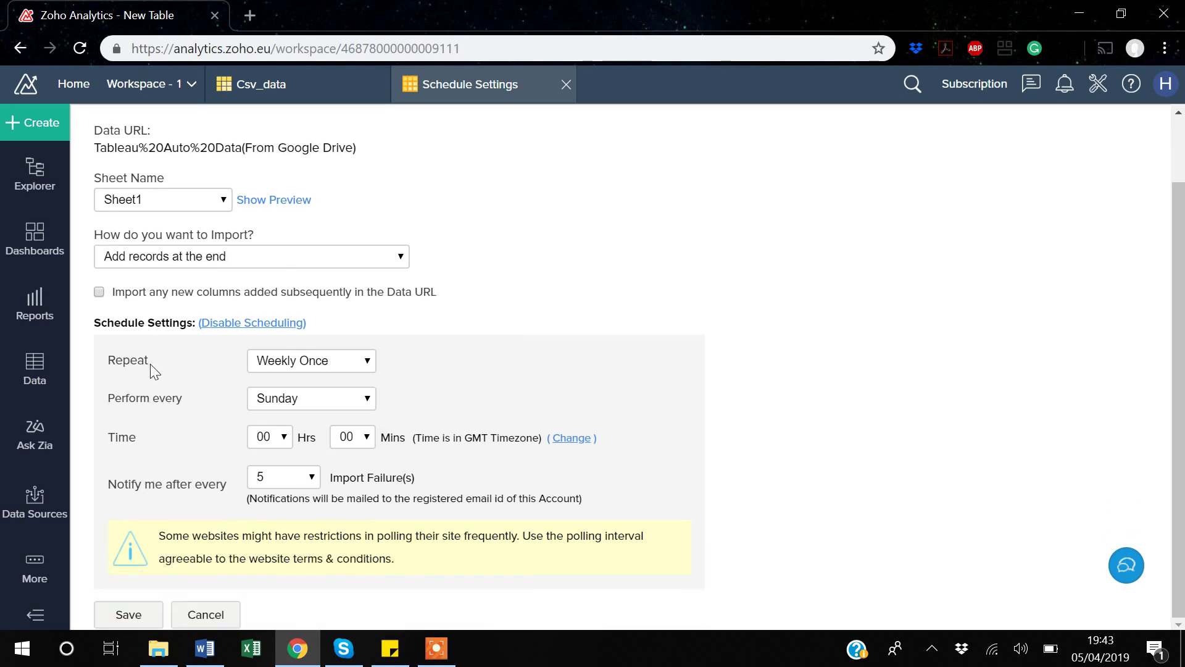
{"action": "left_click", "coordinate": [339, 368]}
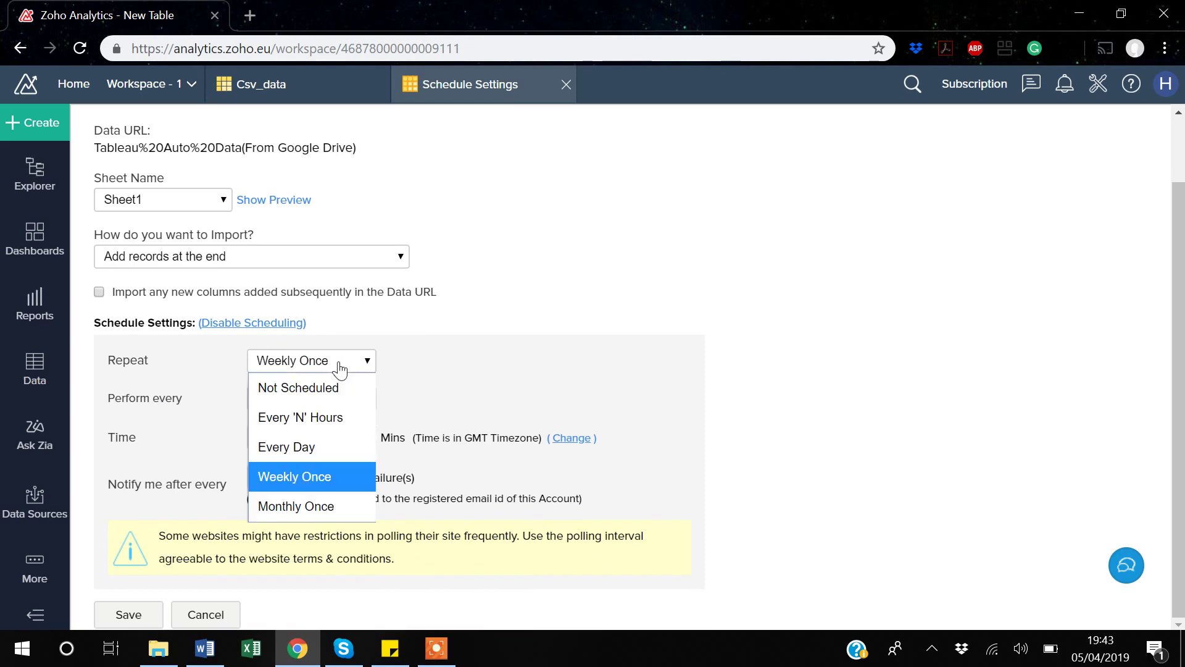
{"action": "left_click", "coordinate": [291, 417]}
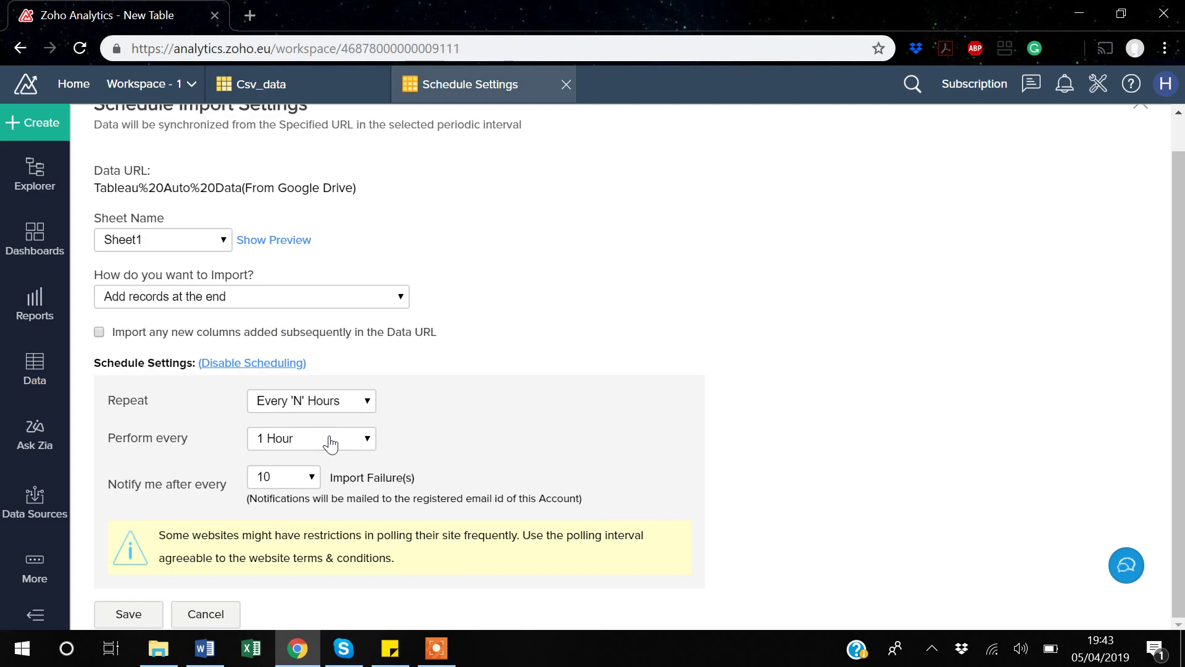
{"action": "scroll", "coordinate": [331, 443], "scroll_direction": "up", "scroll_amount": 1}
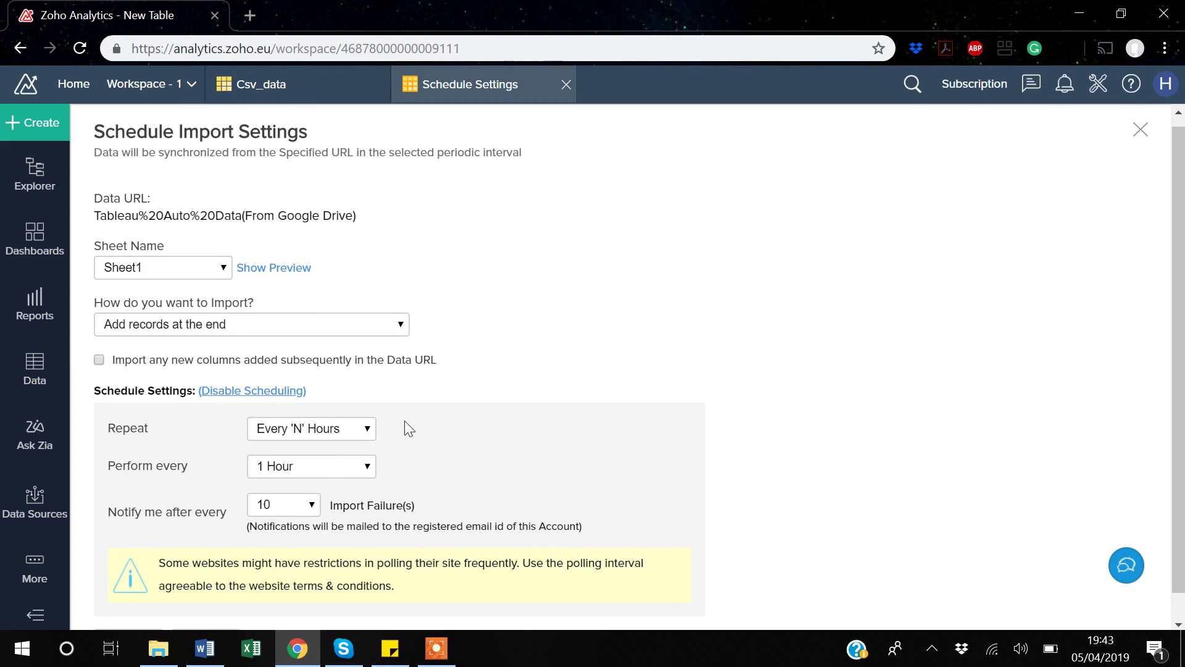
{"action": "scroll", "coordinate": [408, 426], "scroll_direction": "down", "scroll_amount": 1}
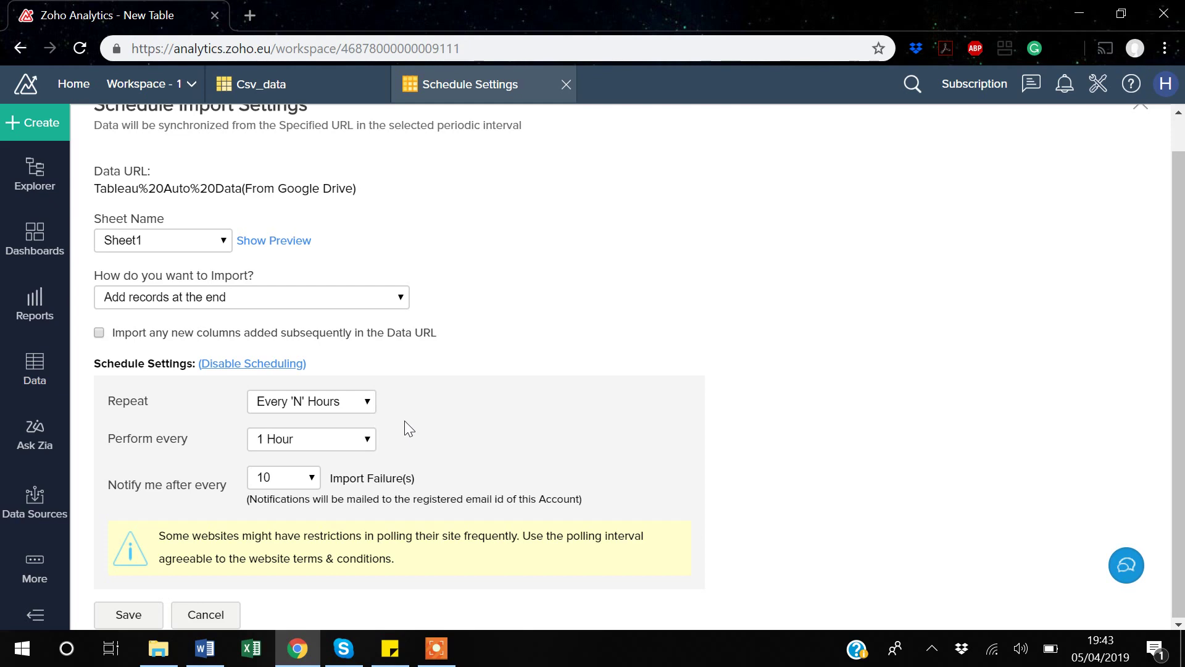
{"action": "left_click", "coordinate": [216, 619]}
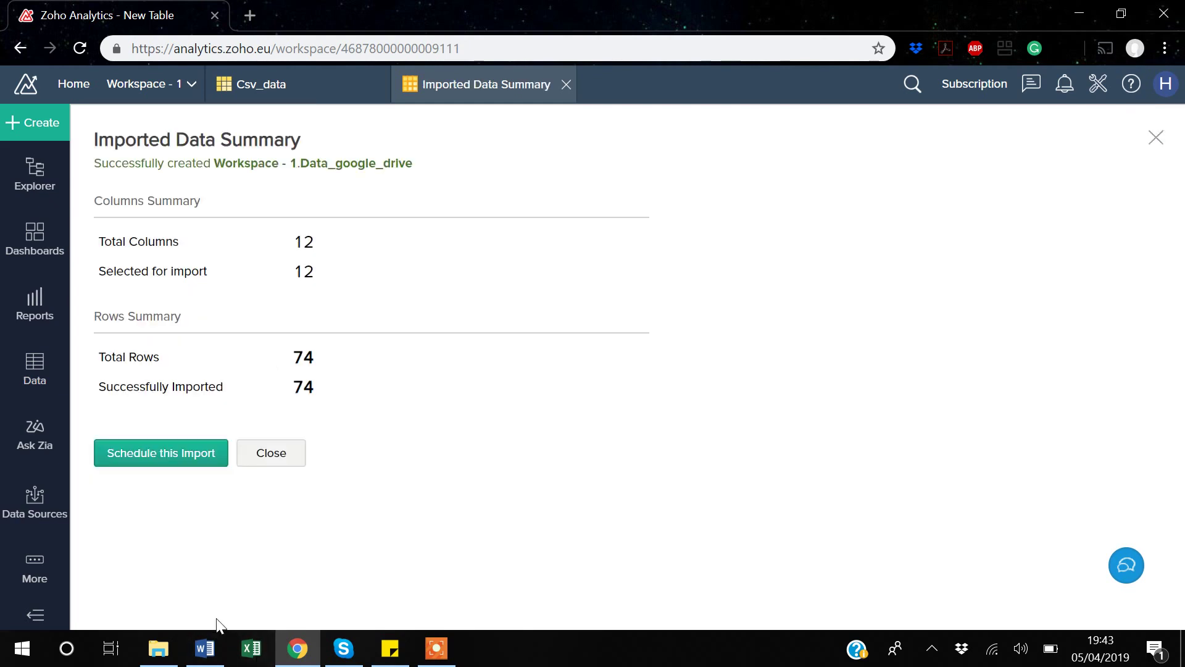
Step: Close the import summary and dismiss the offer to auto-generate reports for the Data_google_drive table
{"action": "left_click", "coordinate": [271, 458]}
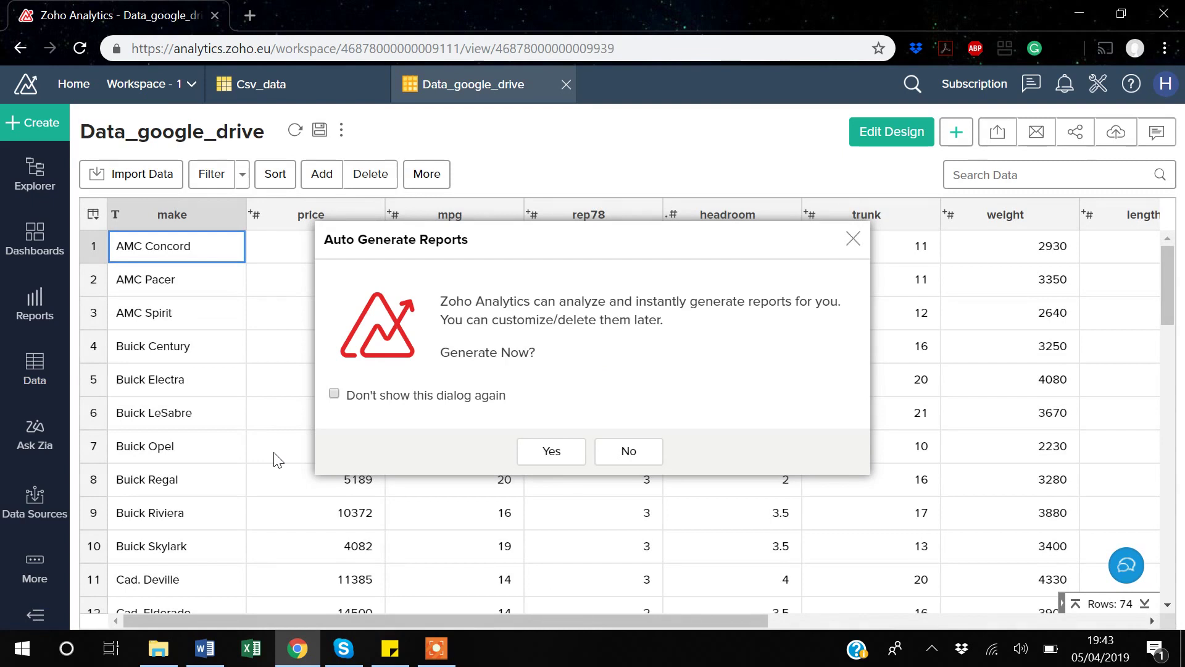
{"action": "left_click", "coordinate": [853, 239]}
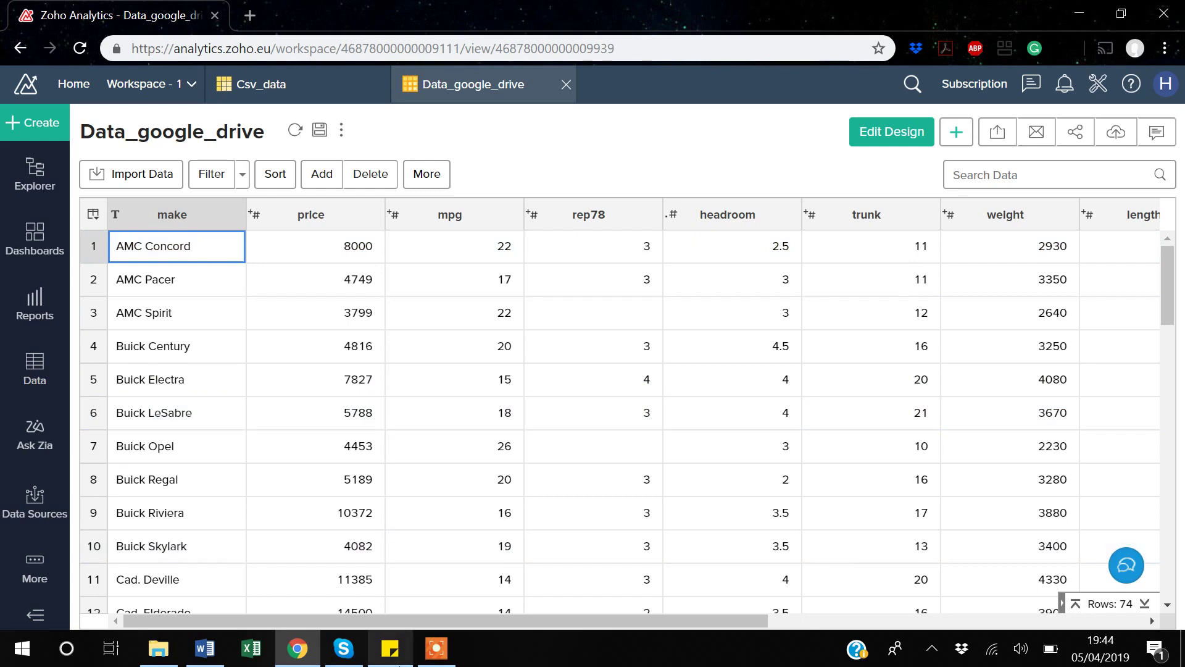
{"action": "left_click", "coordinate": [438, 660]}
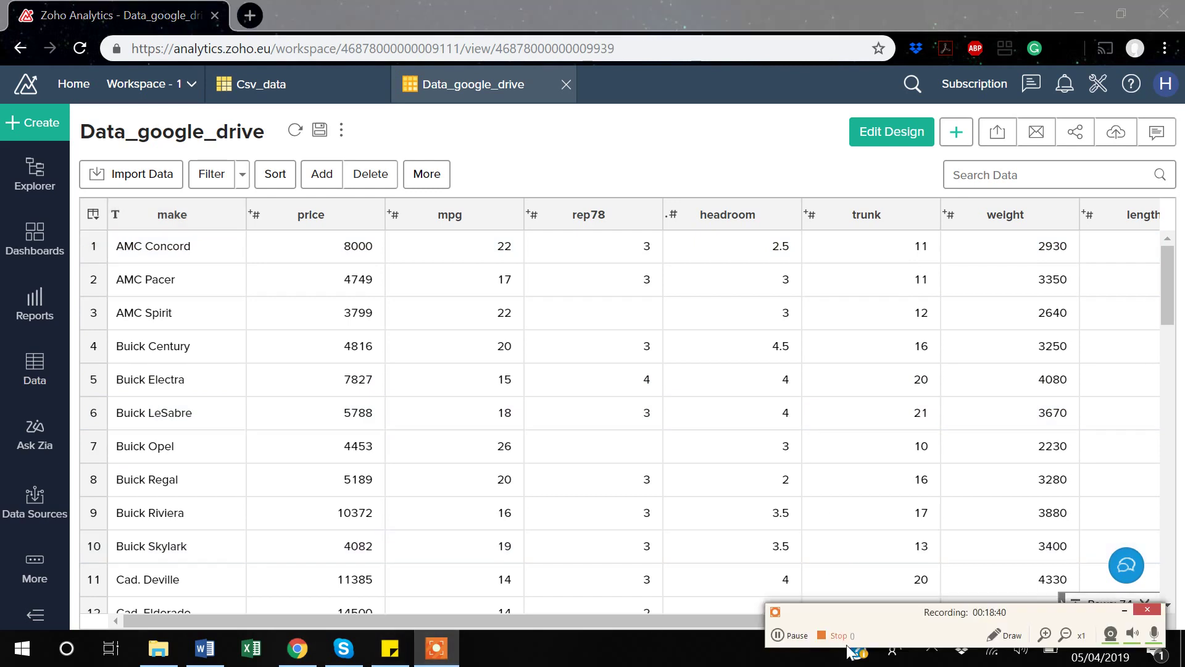